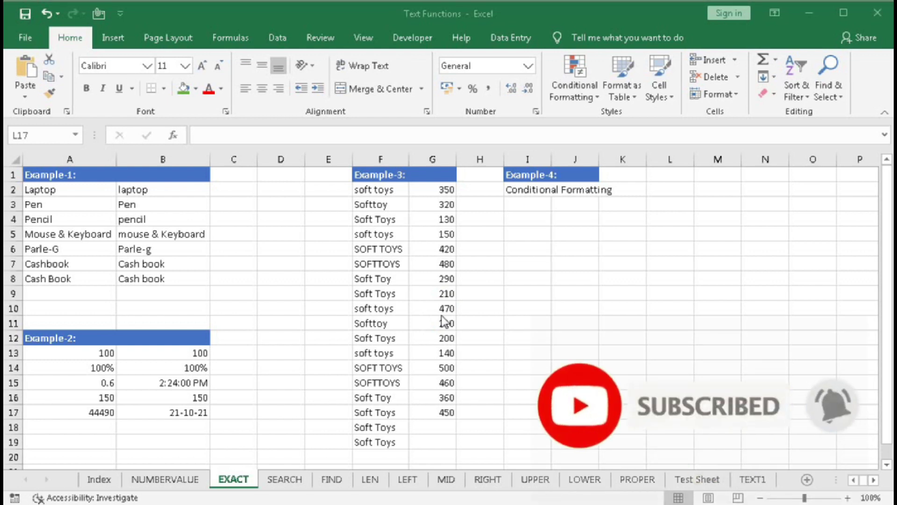
Review the function arguments and description of EXACT from cell I7, and cancel without keeping a formula
click(527, 259)
text(=EXACT()
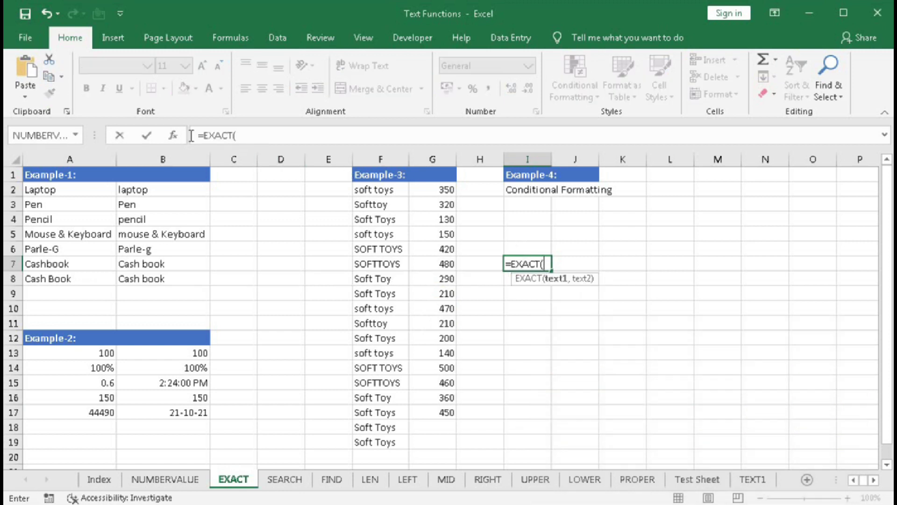
click(172, 135)
drag(453, 223, 358, 221)
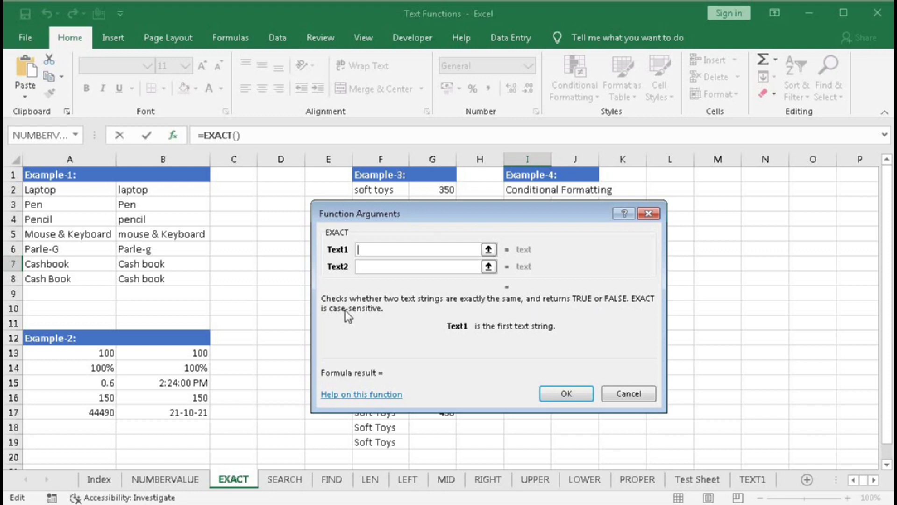
click(629, 393)
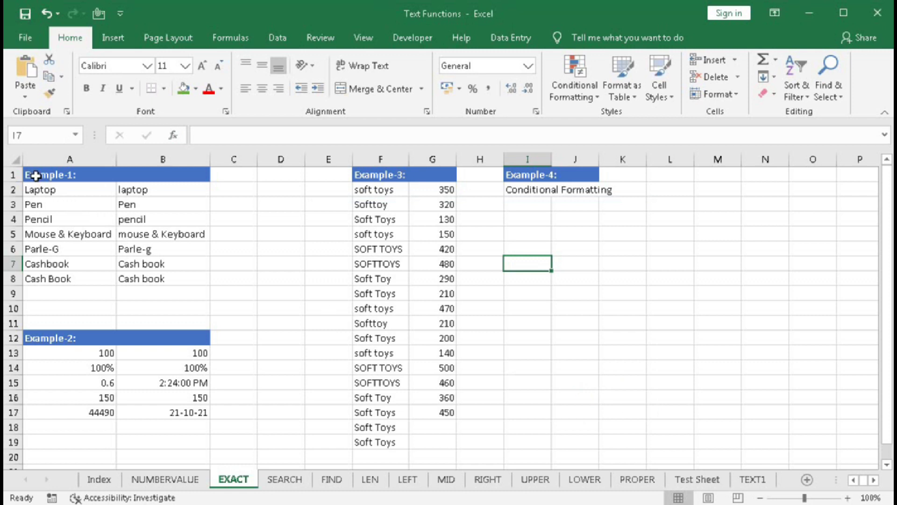
Compare the first pair of the Example-1 lists by entering =A2=B2 in cell C2
click(56, 189)
drag(56, 189, 64, 278)
click(139, 189)
drag(139, 189, 135, 278)
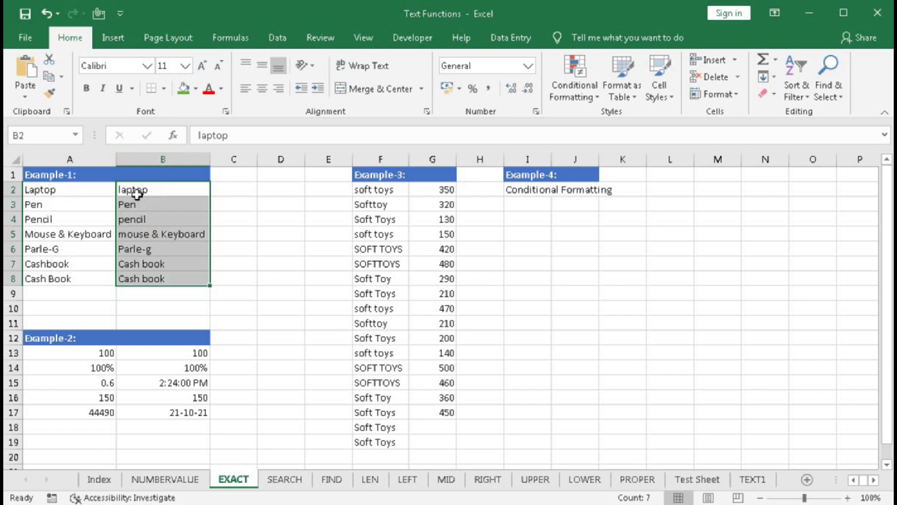
click(234, 194)
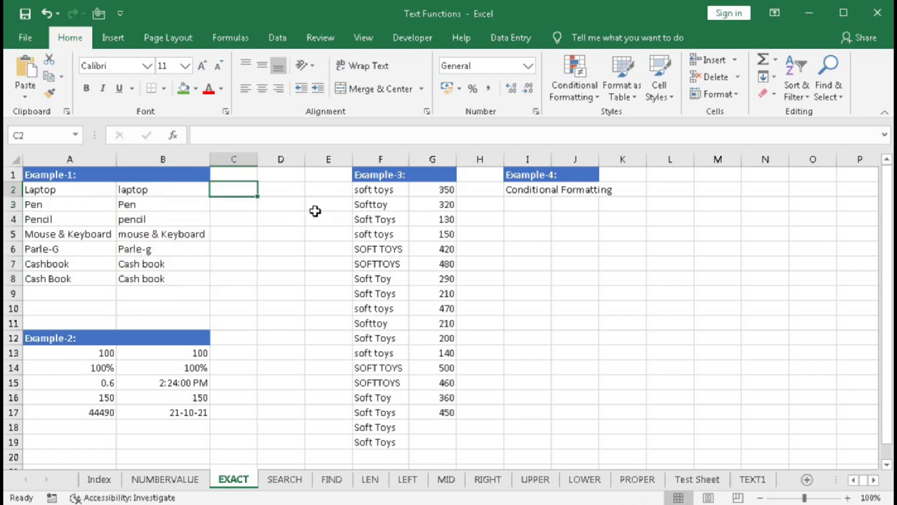
text(=)
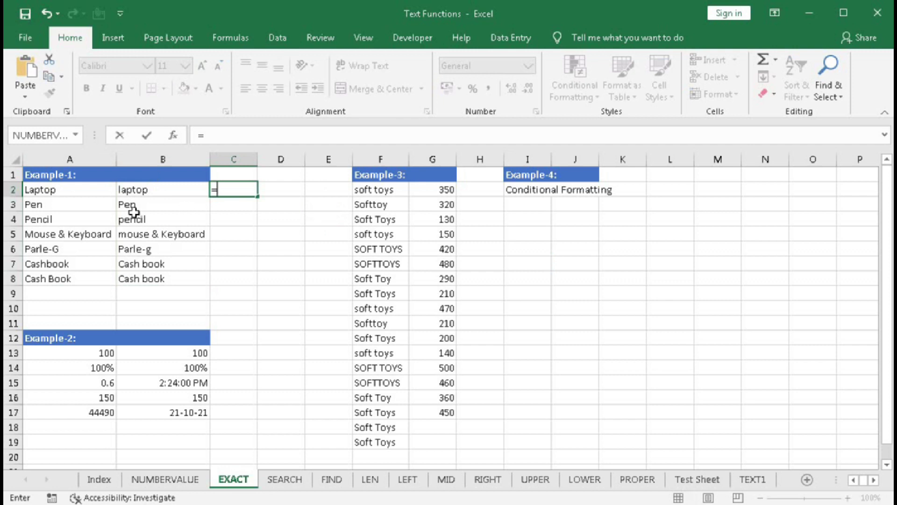
click(64, 190)
text(=)
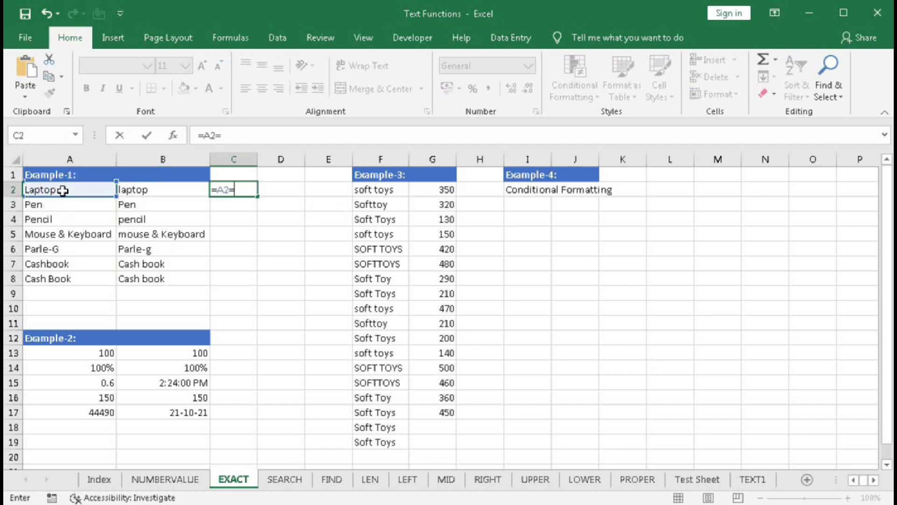
click(172, 187)
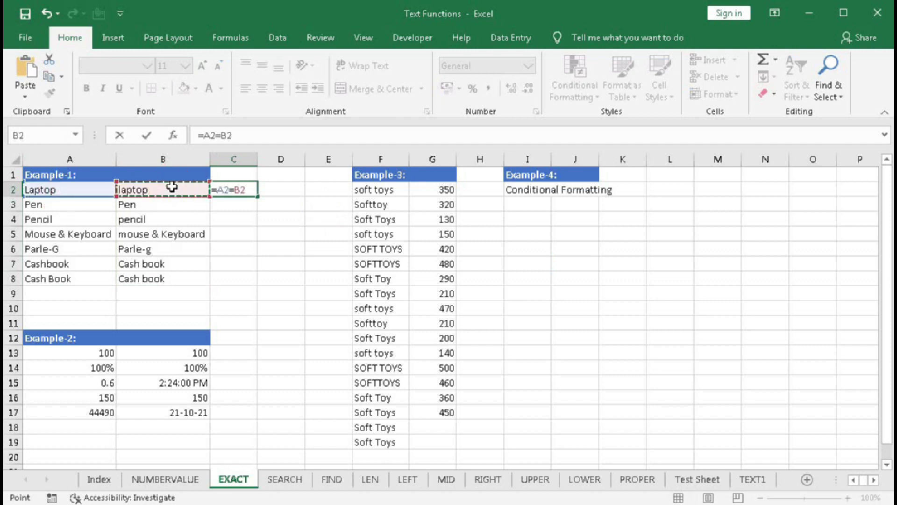
key(Return)
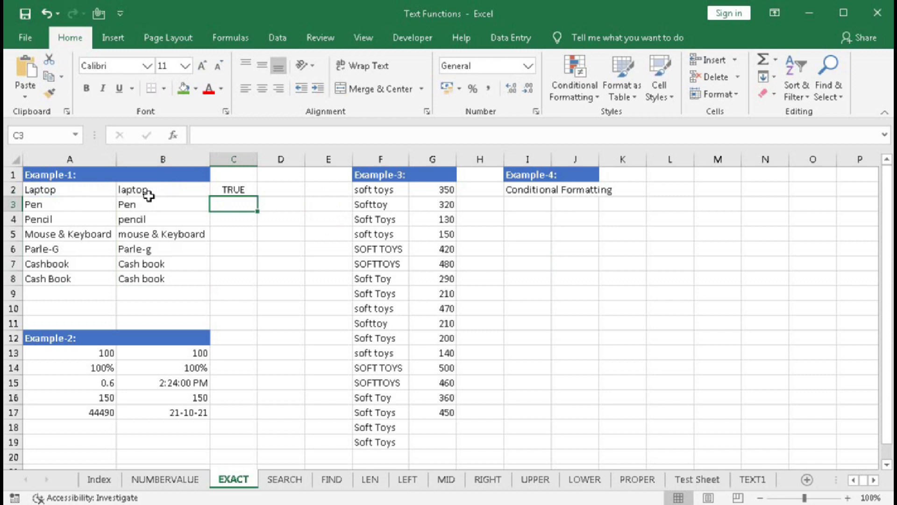
Fill the equals comparison from C2 down to C8 and check the formula in C7
click(222, 190)
drag(257, 196, 242, 281)
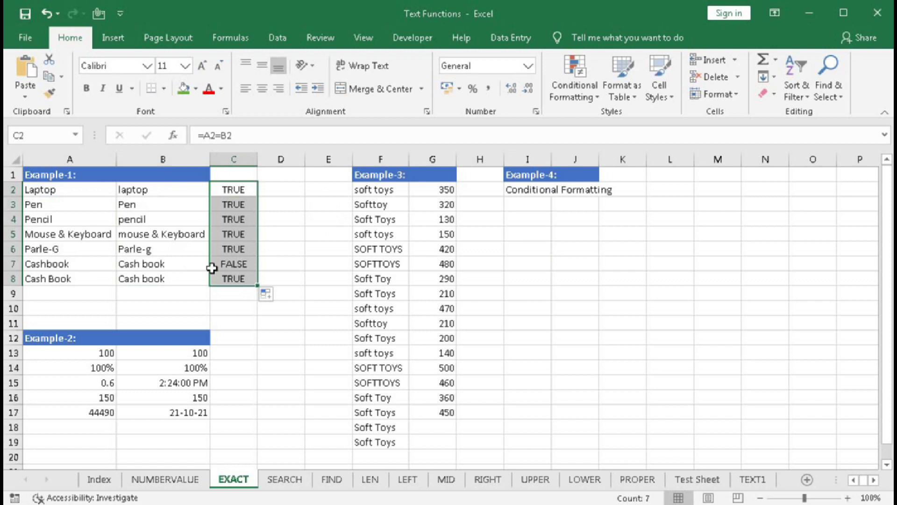
click(231, 266)
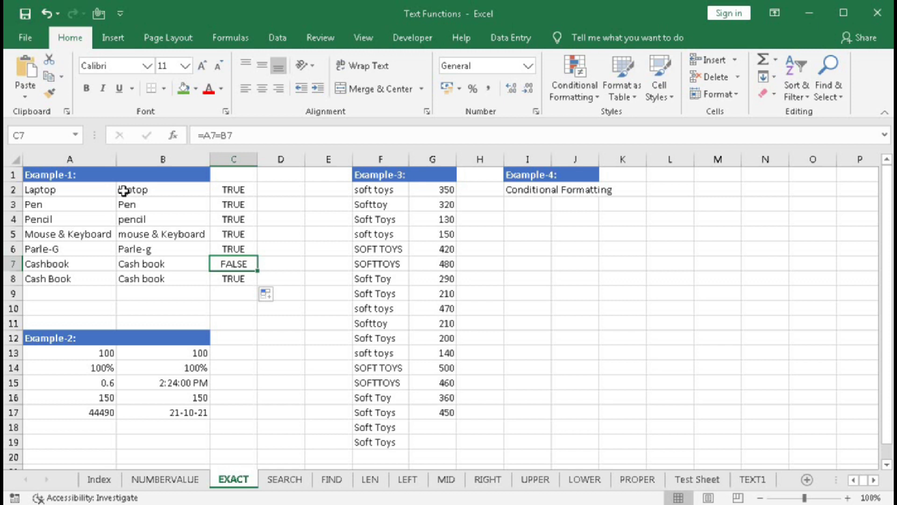
Enter the case-sensitive comparison =EXACT(A2,B2) in cell D2 for the first Example-1 pair
drag(80, 189, 130, 190)
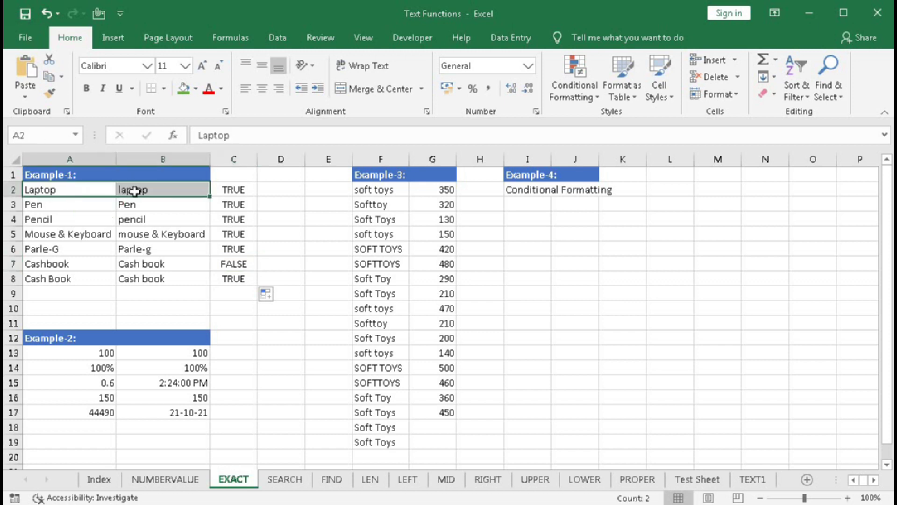
click(265, 189)
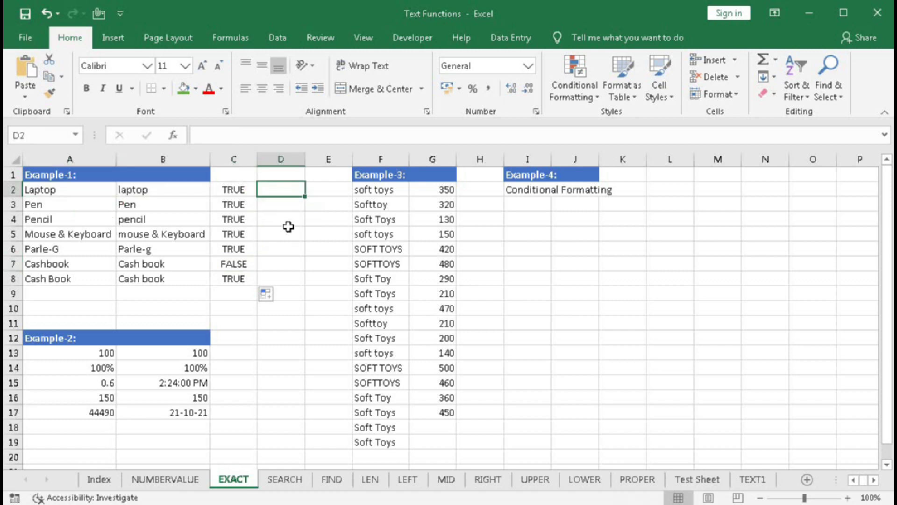
text(=)
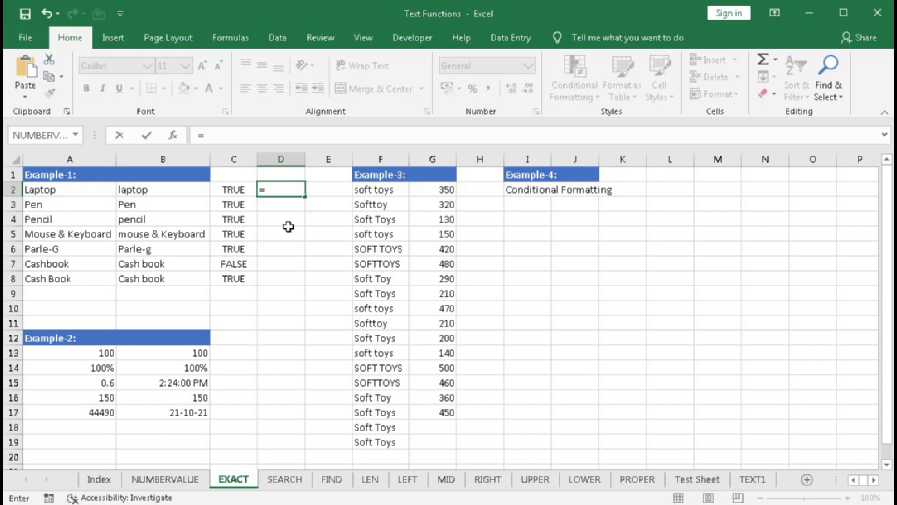
text(EXACT()
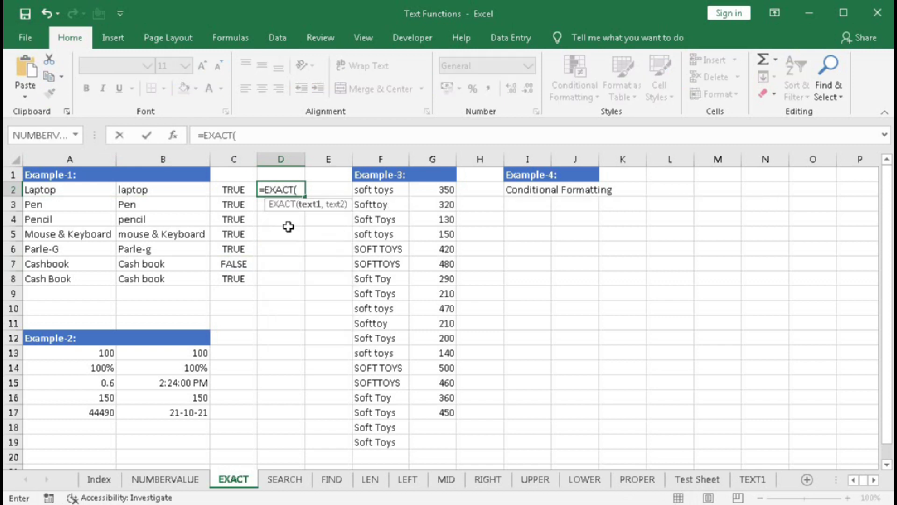
click(71, 190)
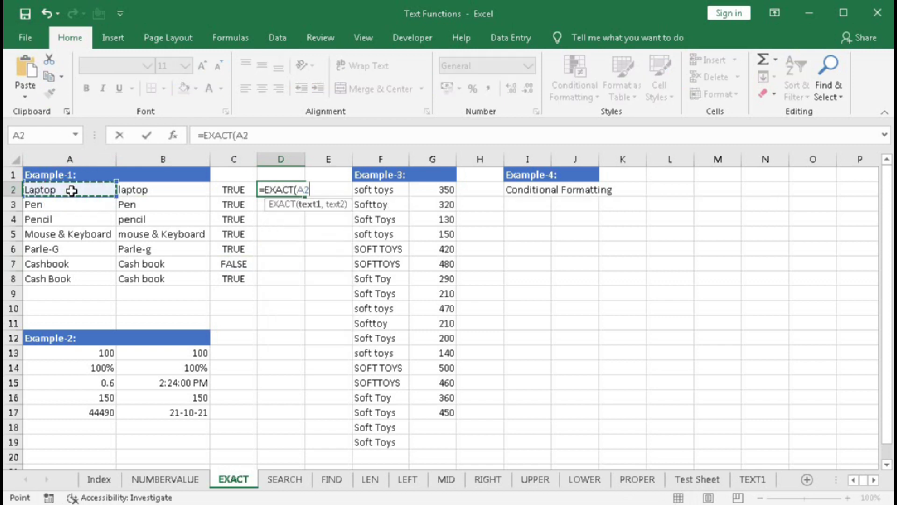
text(,)
click(136, 188)
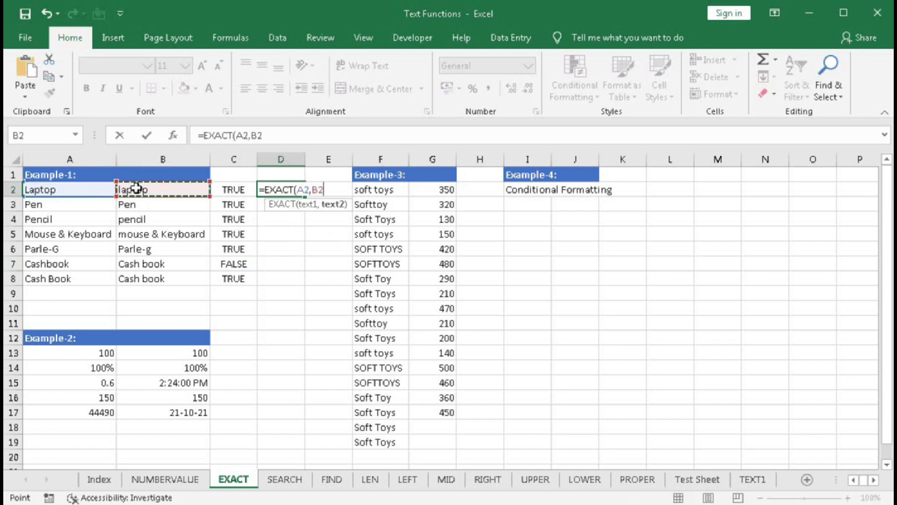
text())
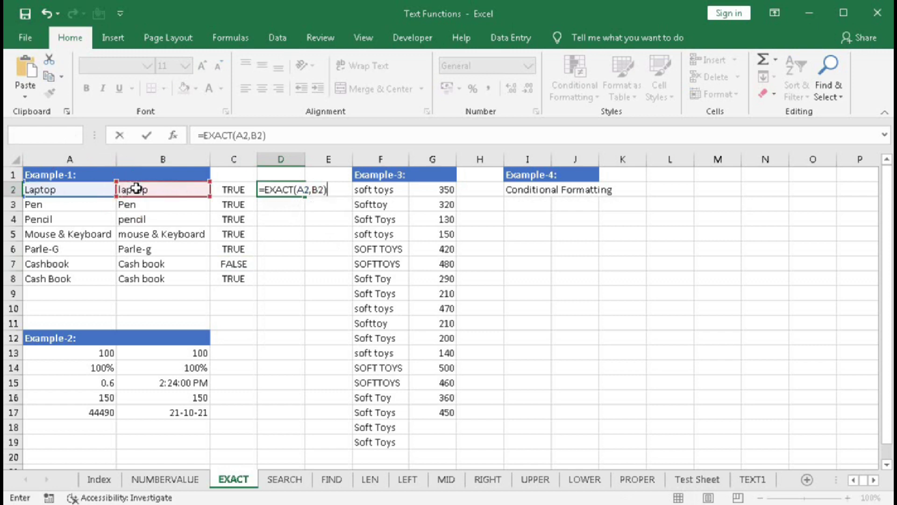
key(Return)
Fill the EXACT formula from D2 down to D8 and check the results against the text pairs
click(274, 191)
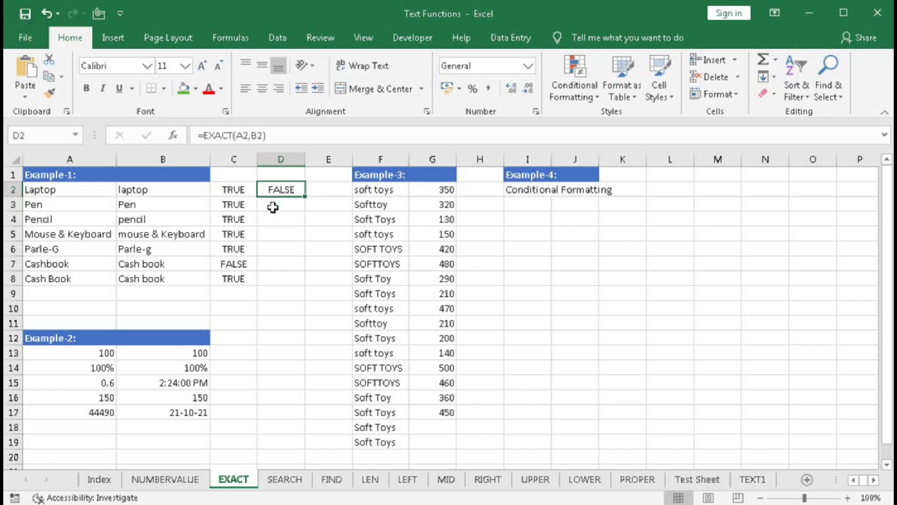
drag(305, 197, 304, 281)
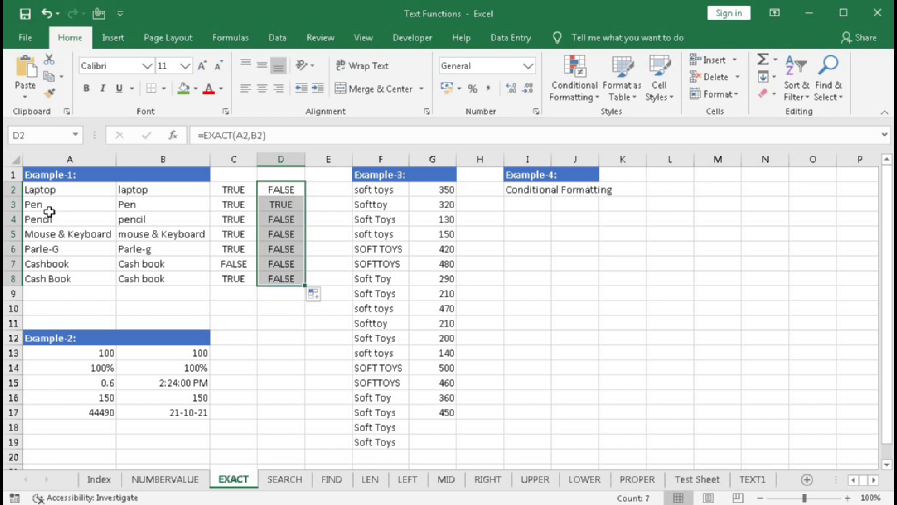
drag(80, 204, 192, 204)
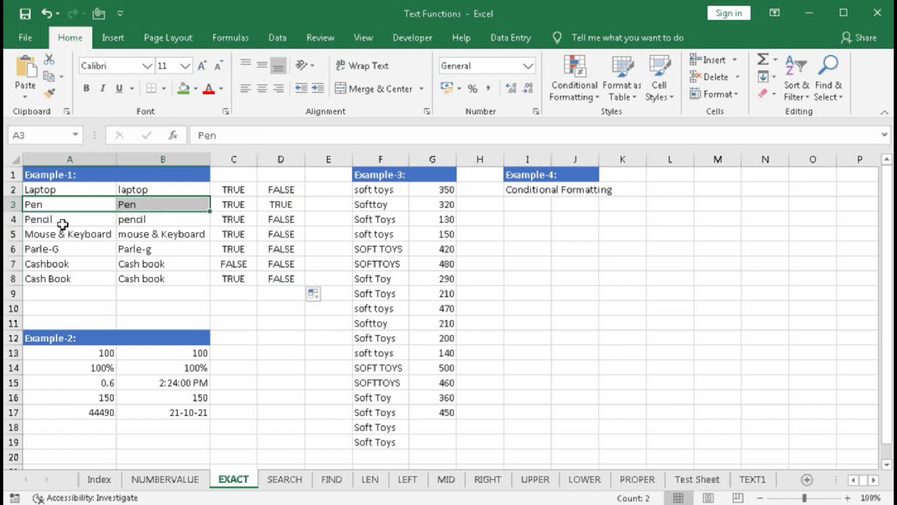
drag(61, 219, 150, 280)
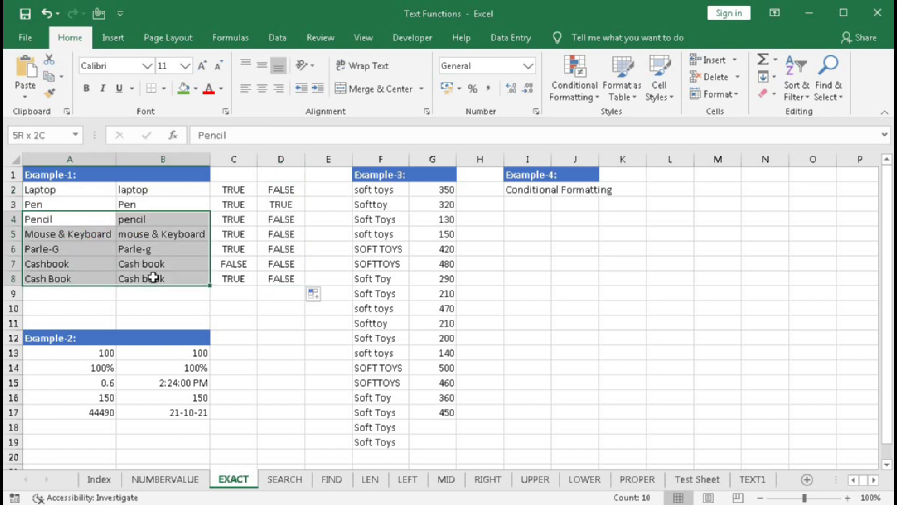
click(45, 220)
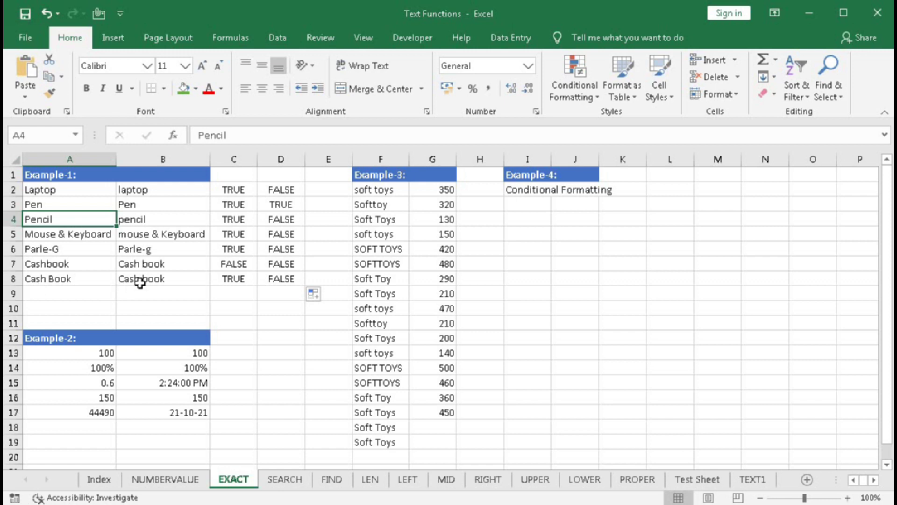
click(268, 278)
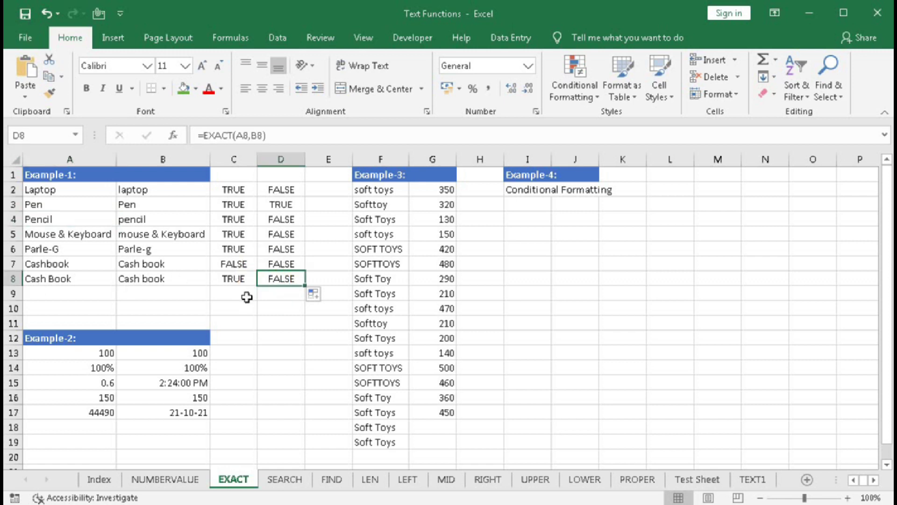
Enter =A13=B13 in cell C13 and fill it down to C17 for the Example-2 pairs
click(226, 351)
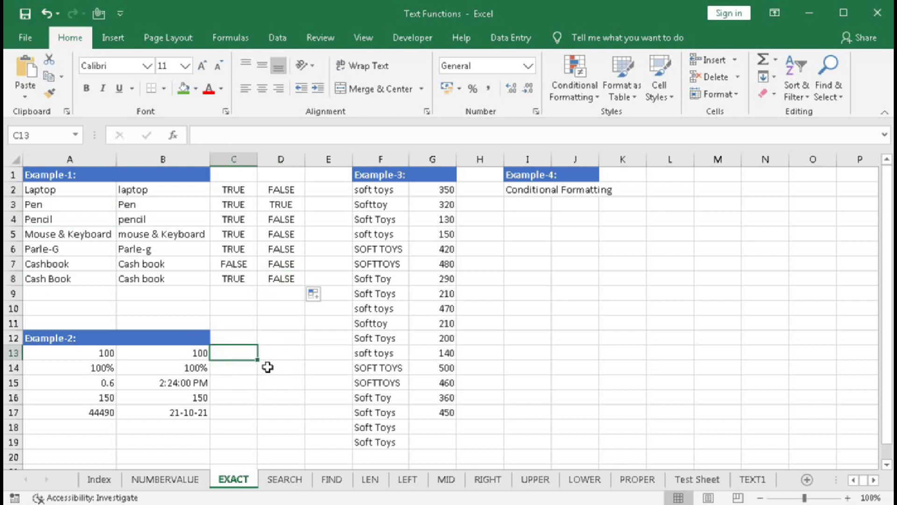
text(=)
click(100, 359)
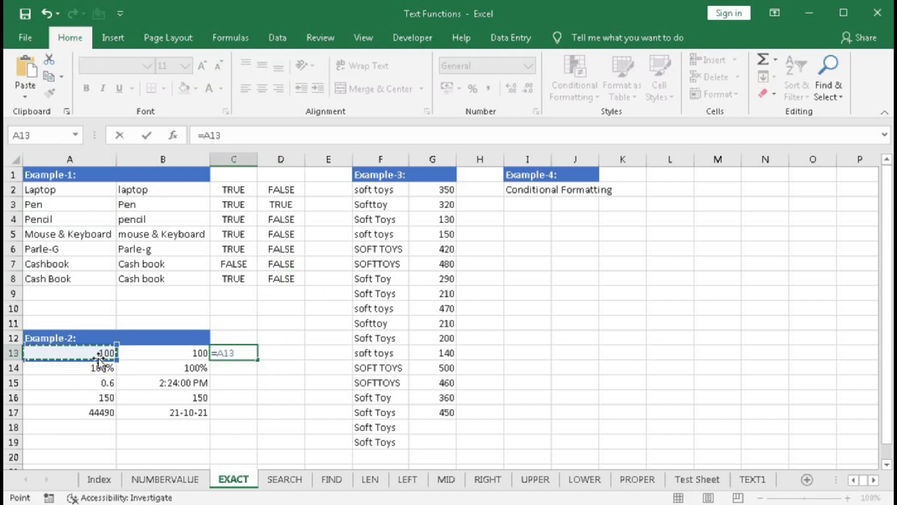
text(=)
click(168, 358)
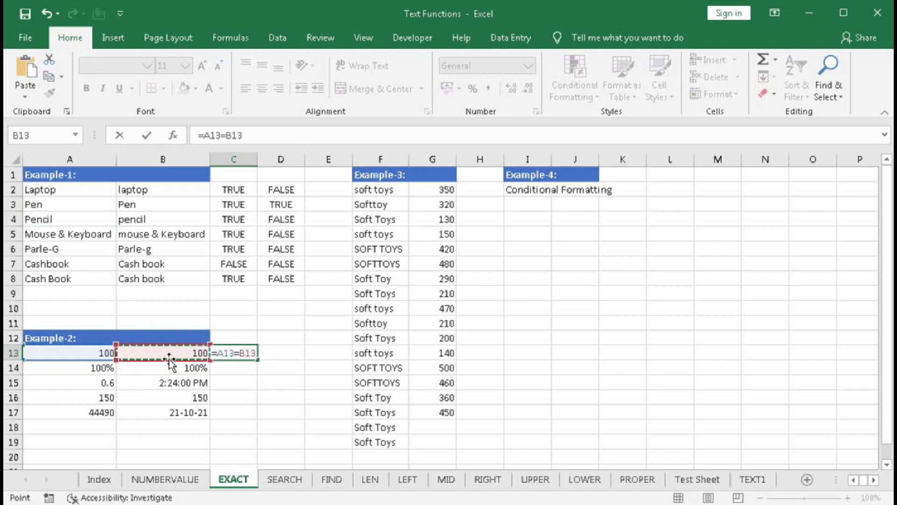
key(Return)
click(242, 354)
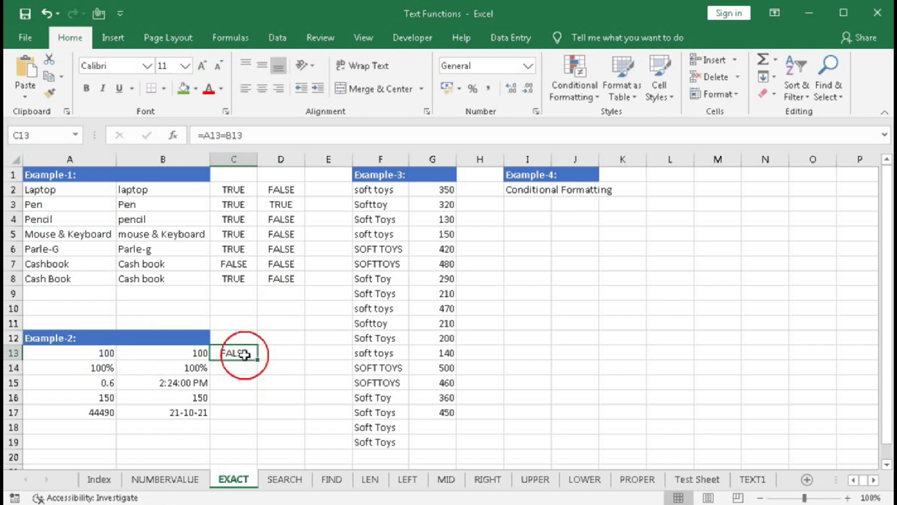
drag(257, 361, 262, 414)
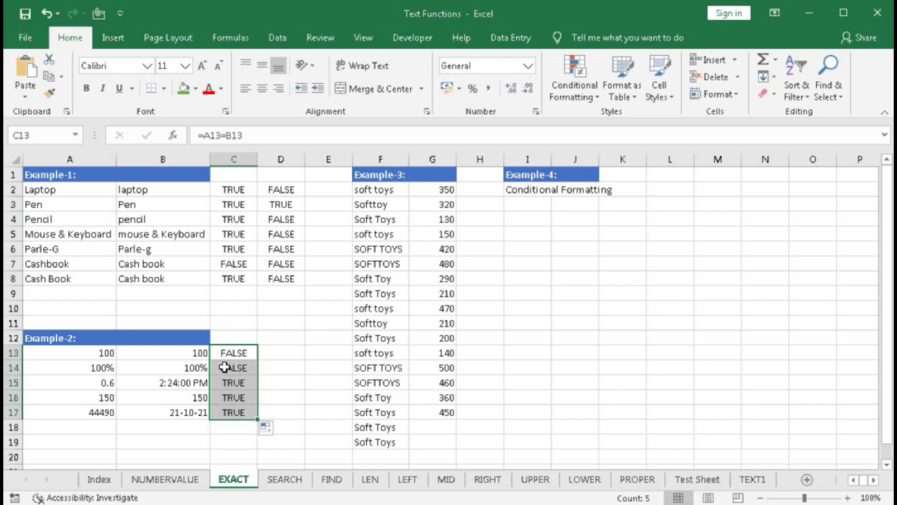
Check the underlying cell values in A13:B14 and the comparison formula in C14 for the first two Example-2 pairs
click(109, 353)
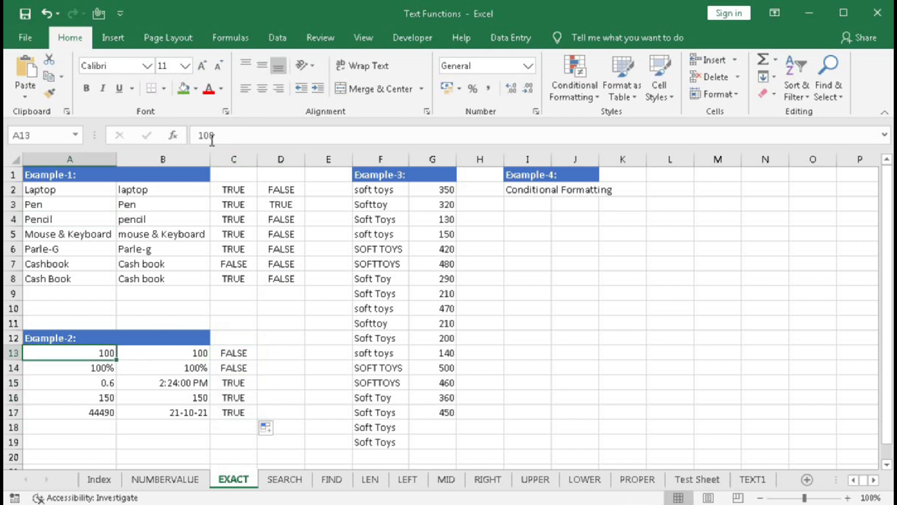
click(175, 352)
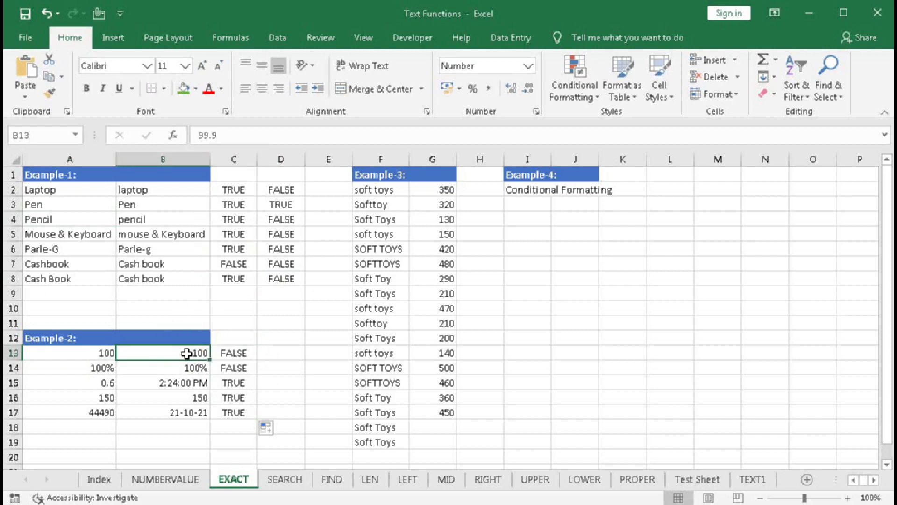
click(113, 367)
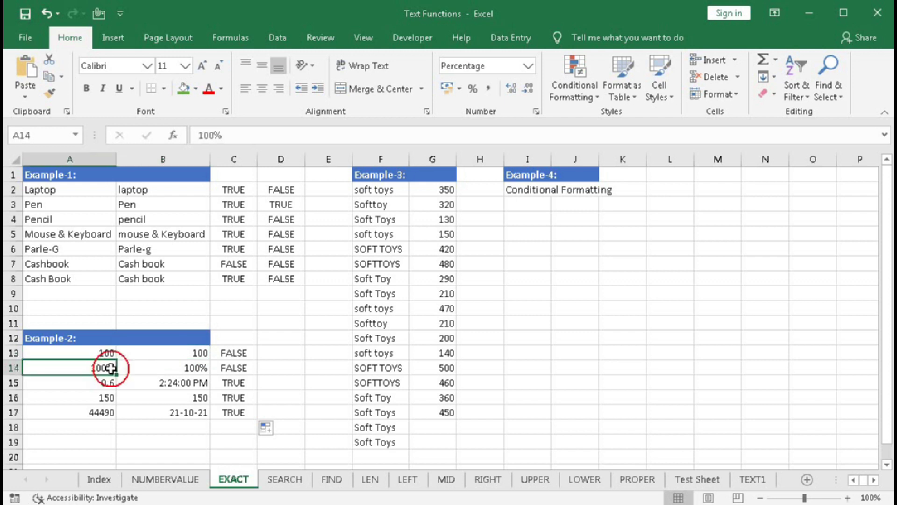
click(184, 366)
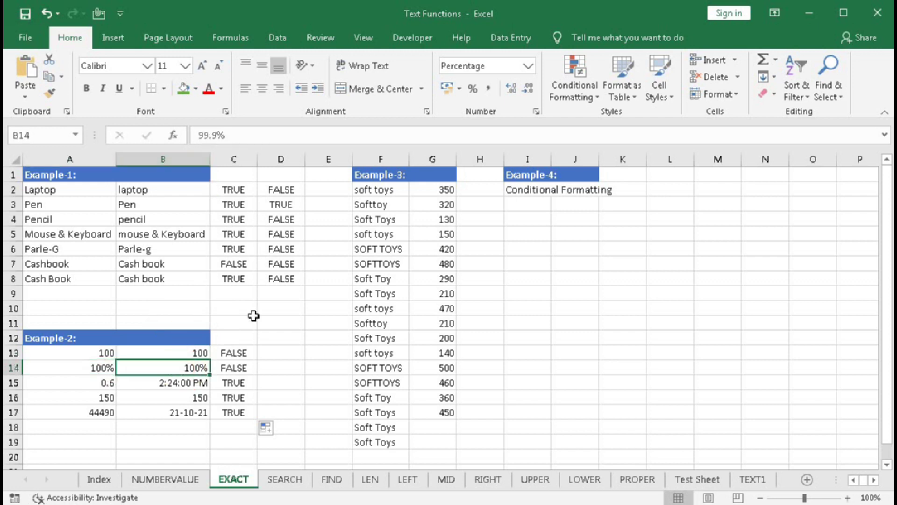
click(216, 369)
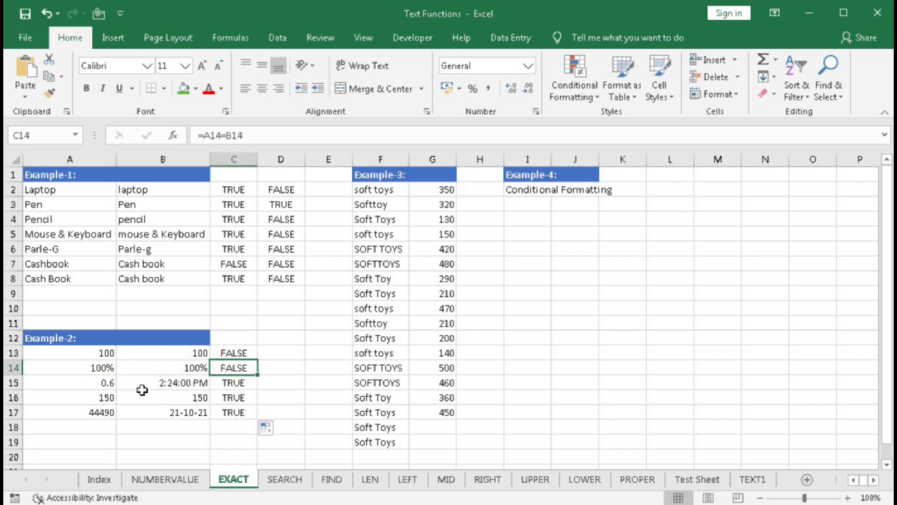
Examine the last three Example-2 pairs in A15:B17 and preview the number formats available for the time in B15 and the date in B17
click(92, 381)
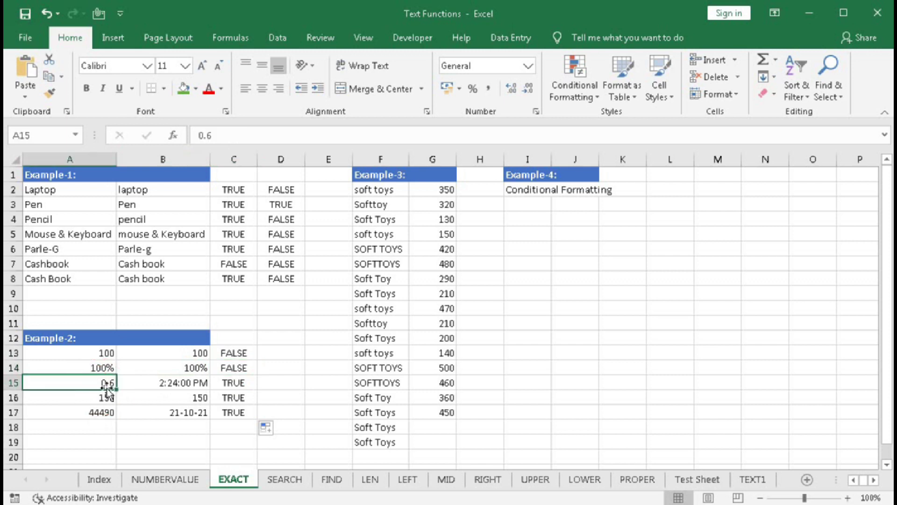
click(159, 381)
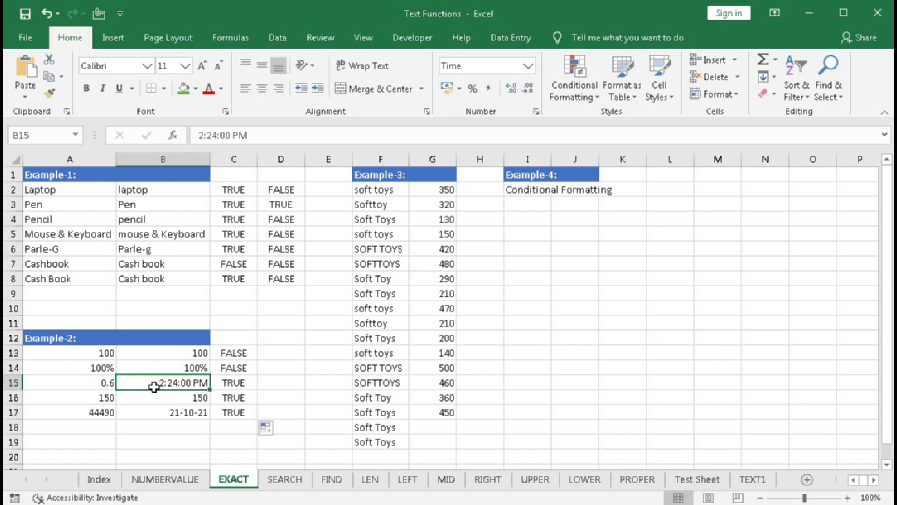
click(529, 66)
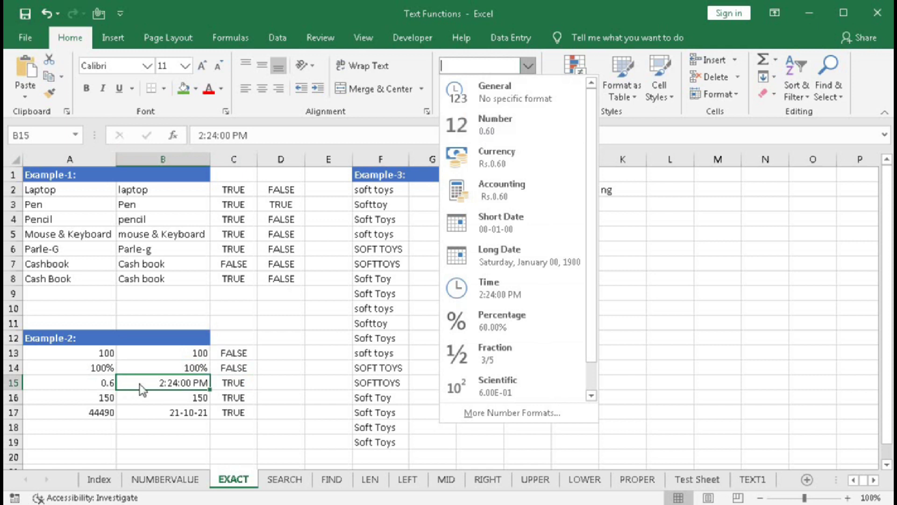
click(113, 394)
drag(104, 397, 120, 398)
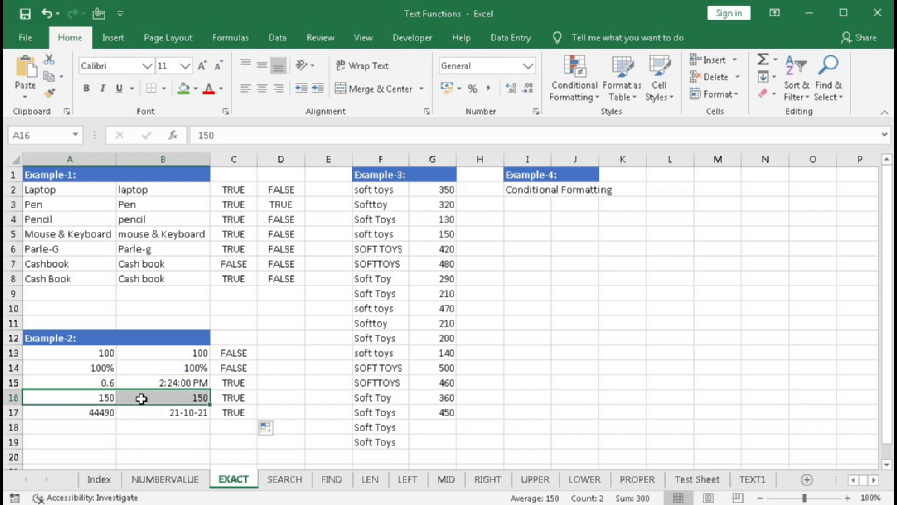
click(105, 412)
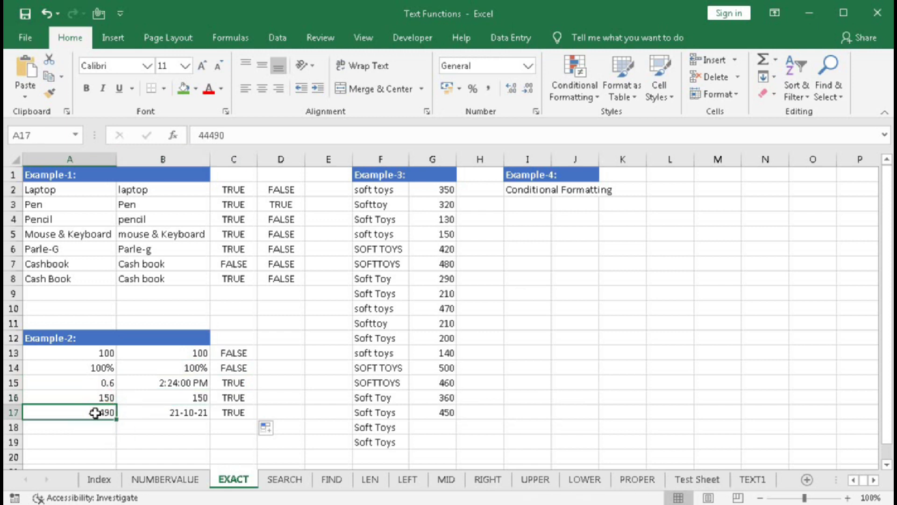
click(165, 418)
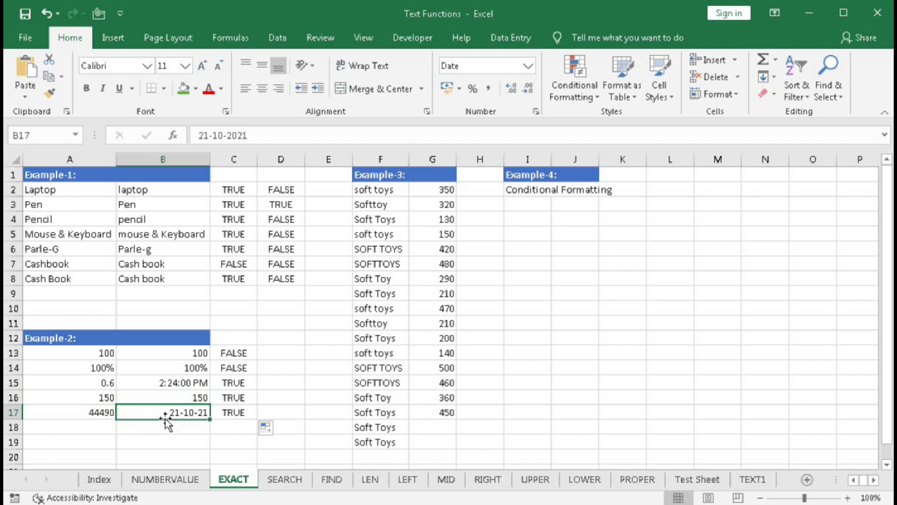
click(533, 74)
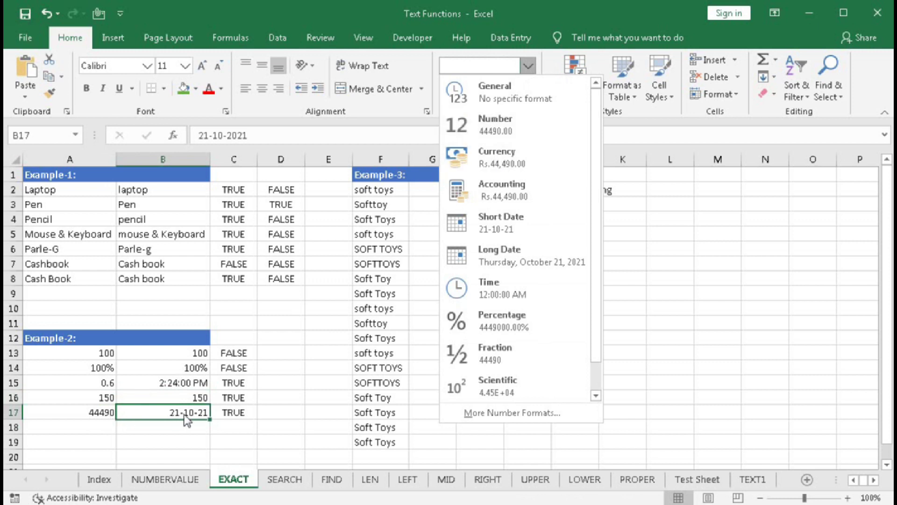
click(272, 355)
Enter the formula =EXACT(A13,B13) in cell D13 for the first Example-2 pair
click(273, 356)
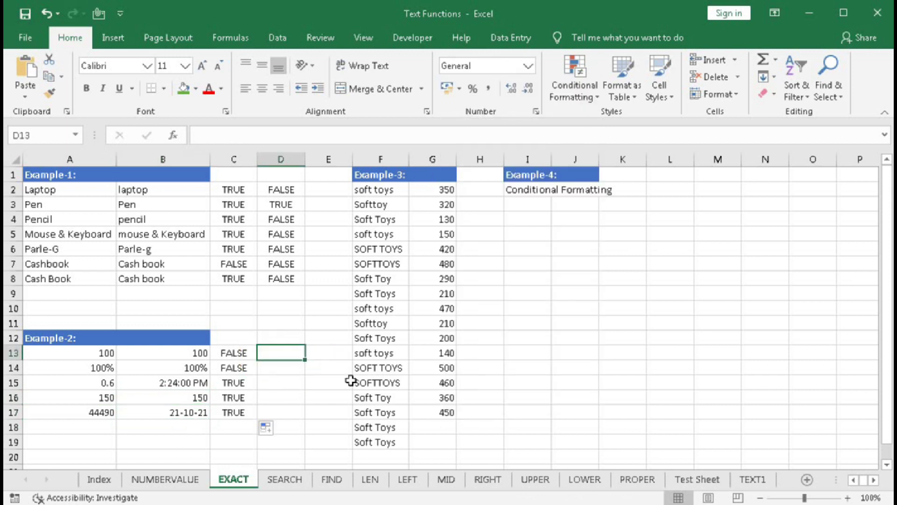
text(=EXACT()
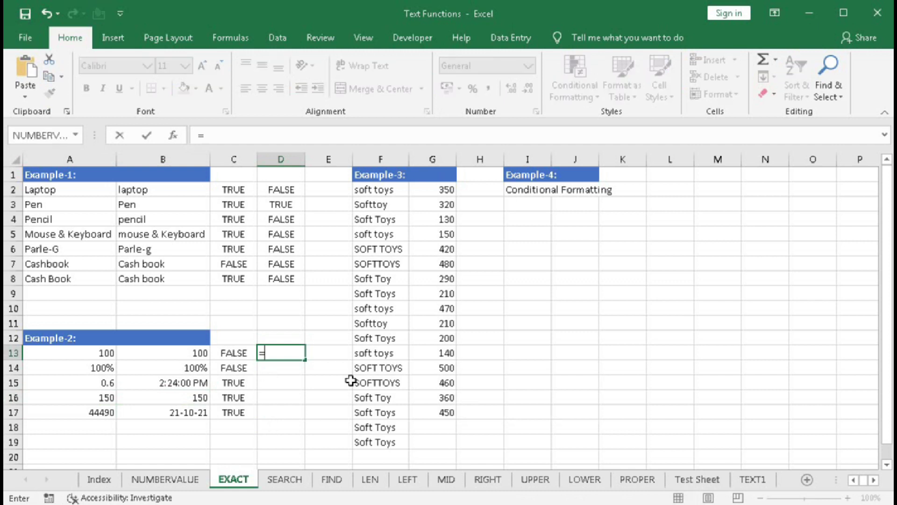
click(97, 356)
text(=)
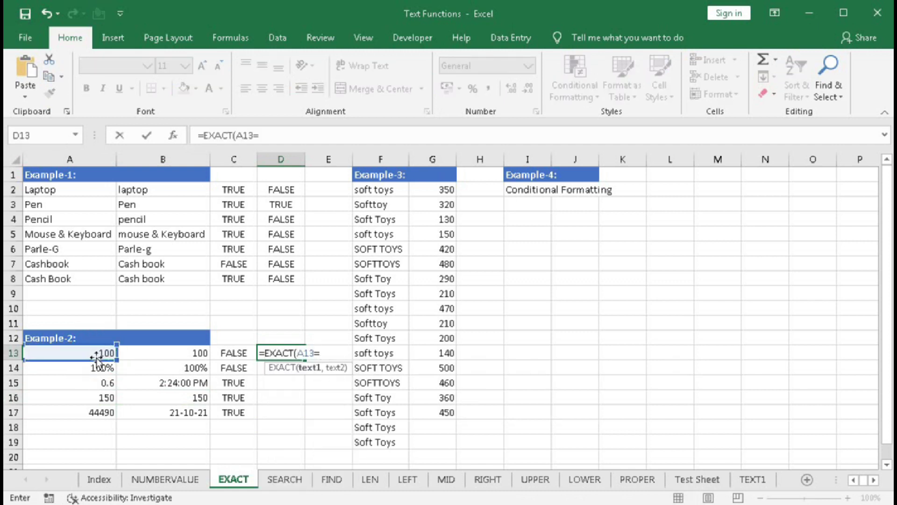
click(158, 356)
key(Return)
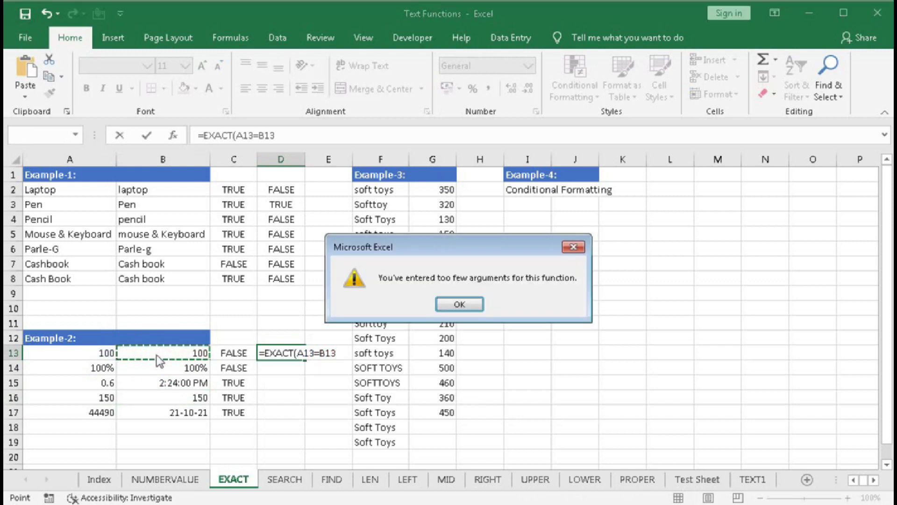
click(460, 304)
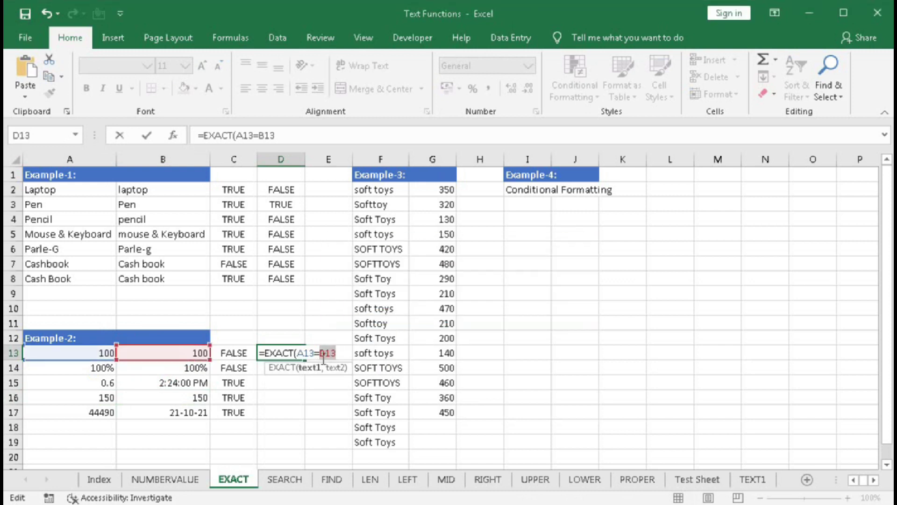
key(Left)
key(BackSpace)
text(,)
key(Return)
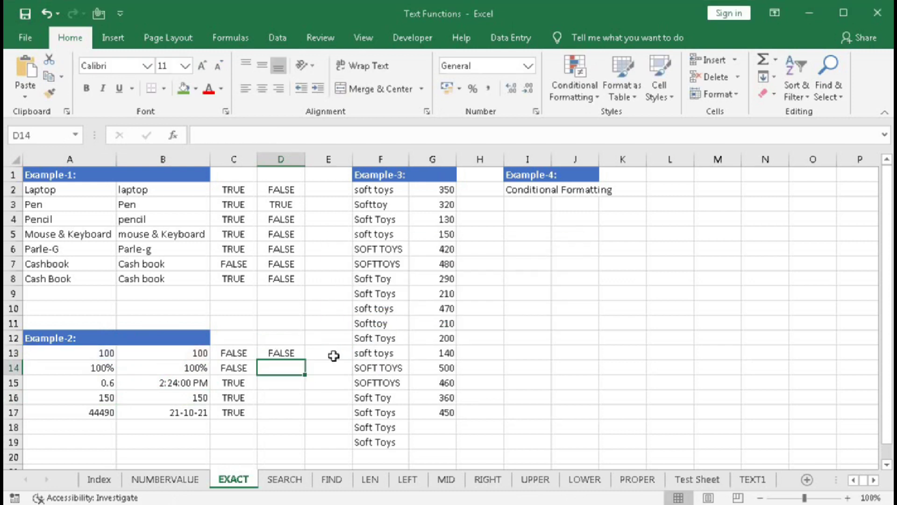
Fill the EXACT formula from D13 down to D17 and compare the results with the Example-2 pairs and the equals column
click(291, 353)
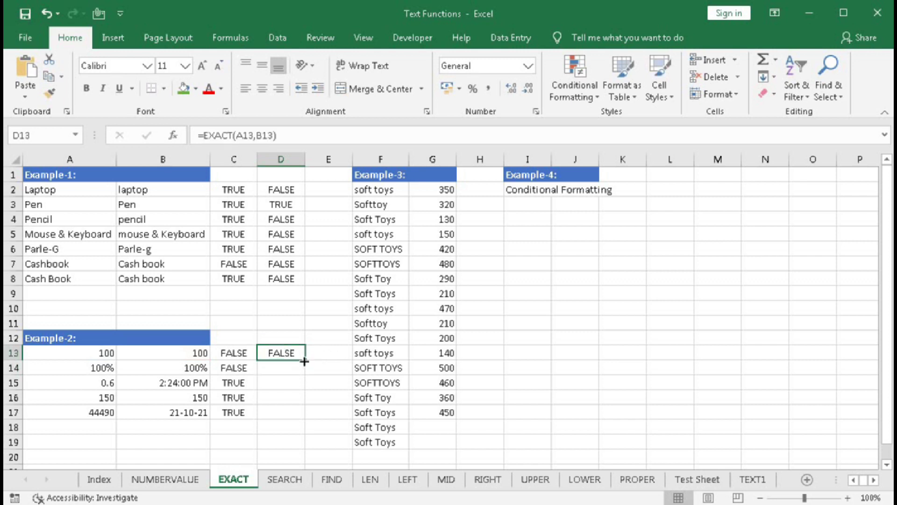
drag(305, 360, 296, 421)
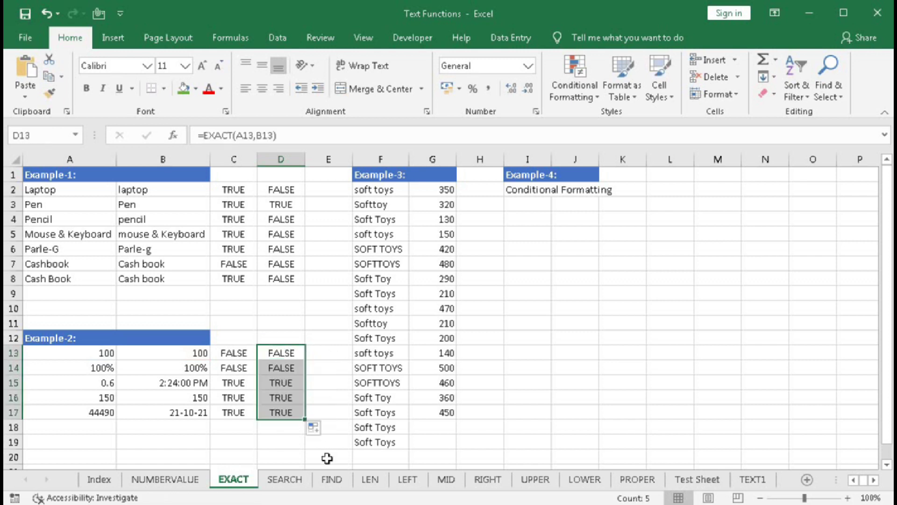
click(291, 353)
drag(291, 354, 282, 411)
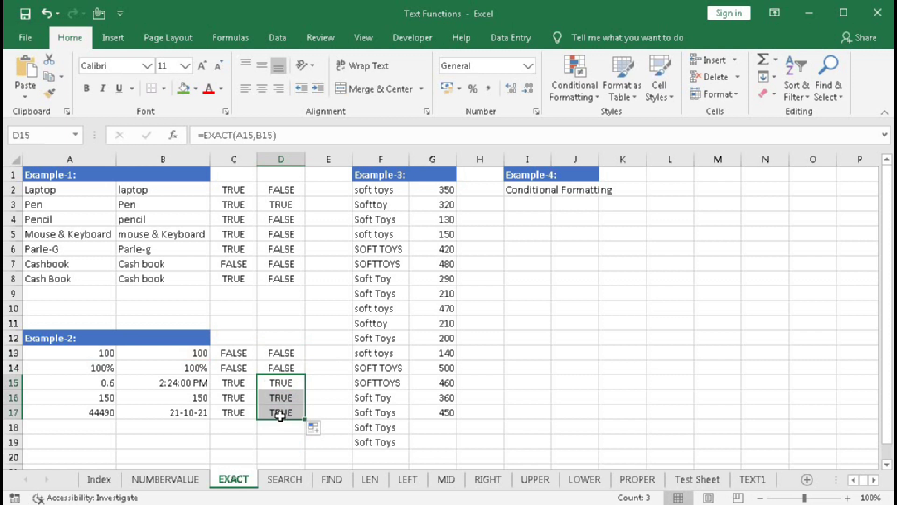
drag(101, 354, 104, 410)
click(240, 352)
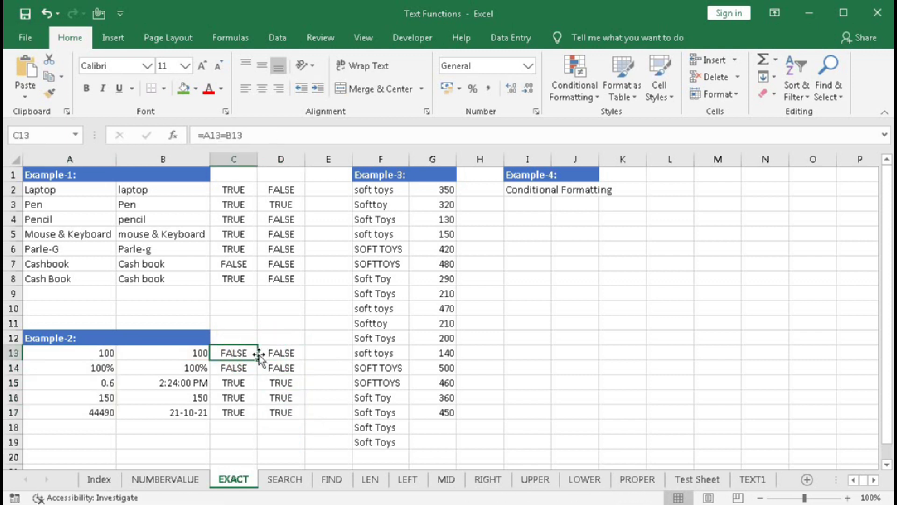
click(268, 354)
drag(104, 353, 111, 420)
click(172, 383)
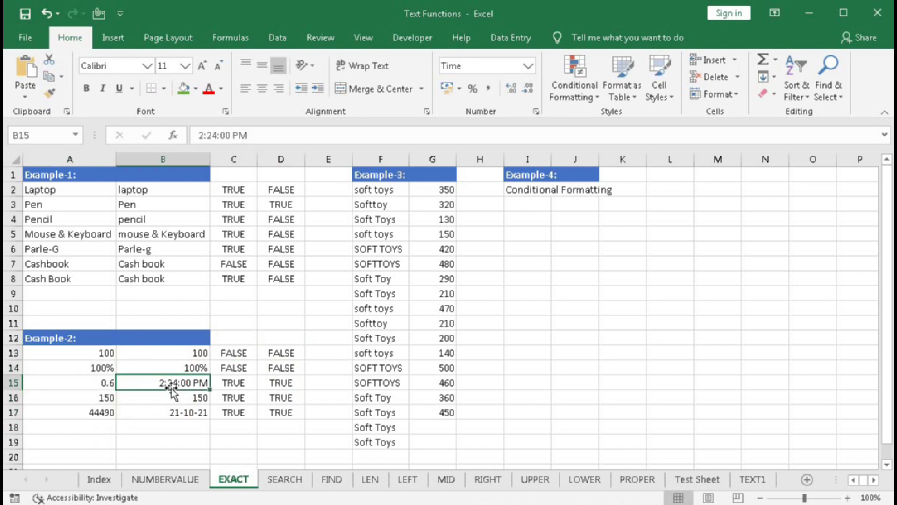
Review the Example-3 item names in F2:F19, their differing letter case and spelling, and the amounts in G2:G17
click(388, 174)
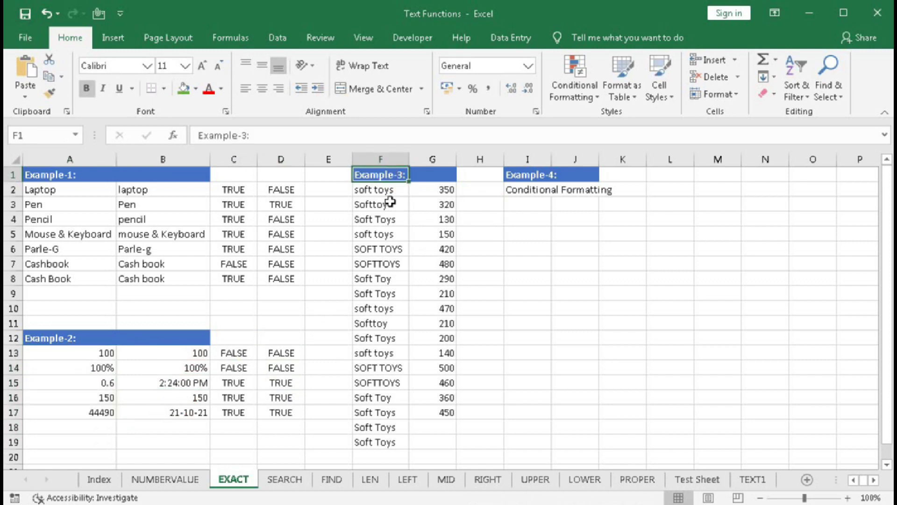
drag(379, 189, 380, 442)
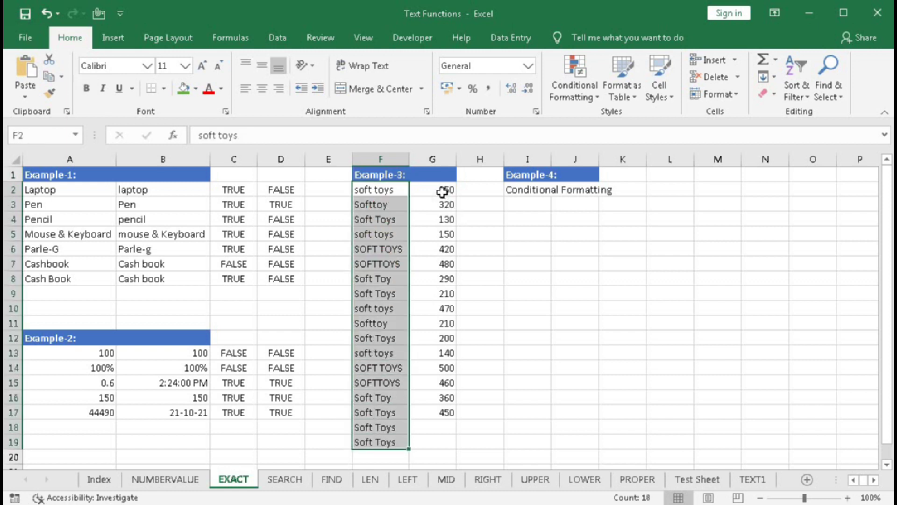
drag(441, 192, 445, 409)
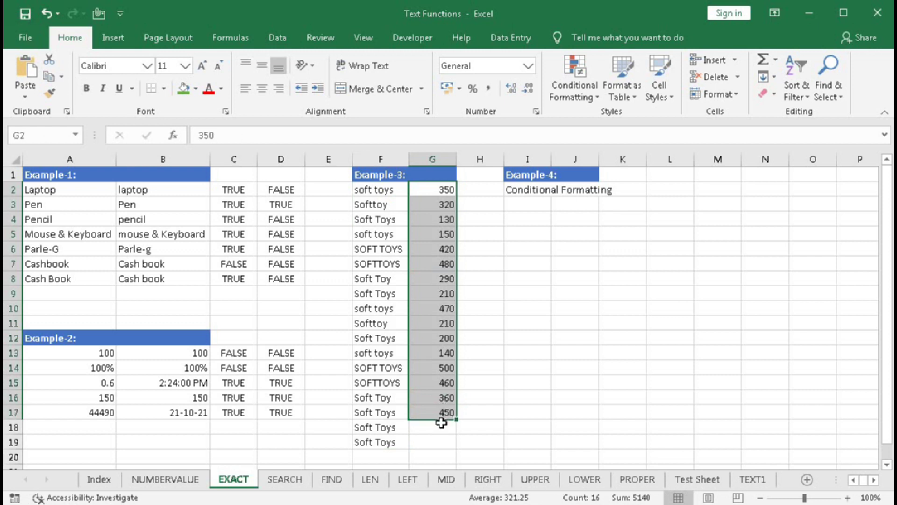
click(441, 422)
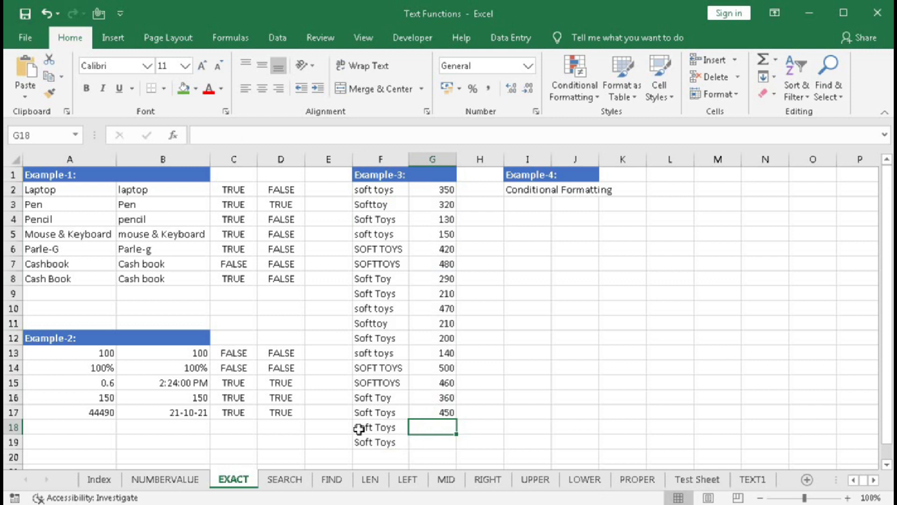
click(362, 427)
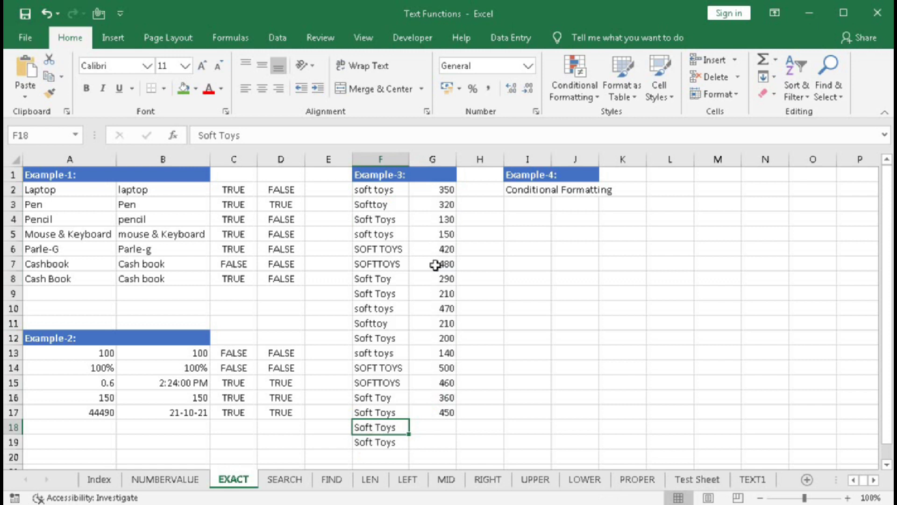
click(364, 189)
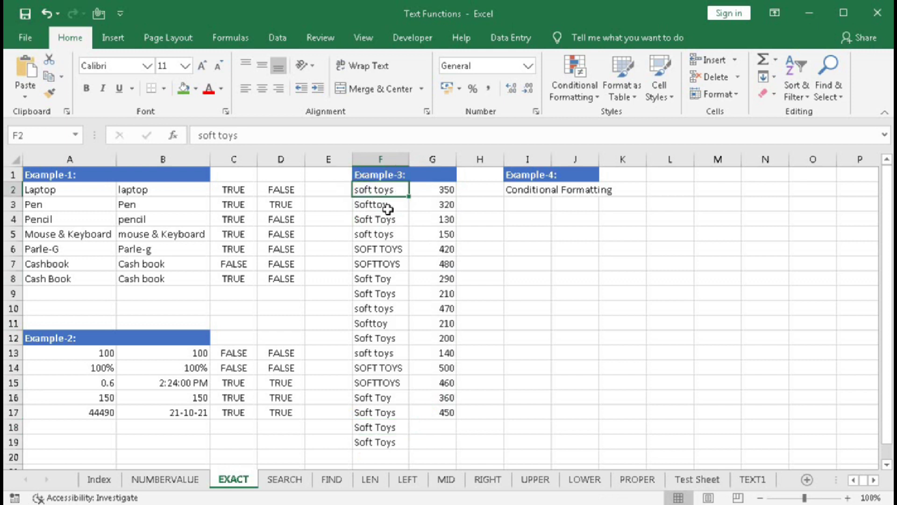
click(361, 208)
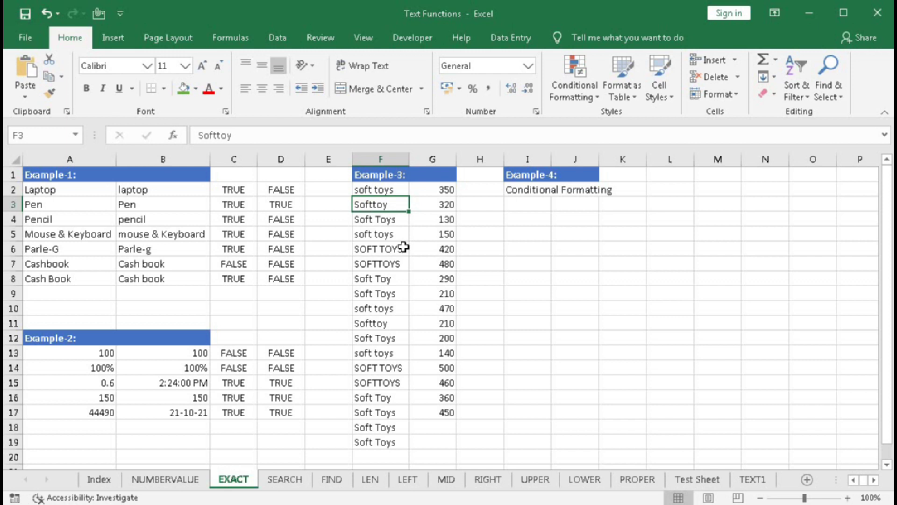
Enter the formula =SUMIF(F2:F17,F18,G2:G17) in cell G18 to total the amounts for the item in F18
click(431, 426)
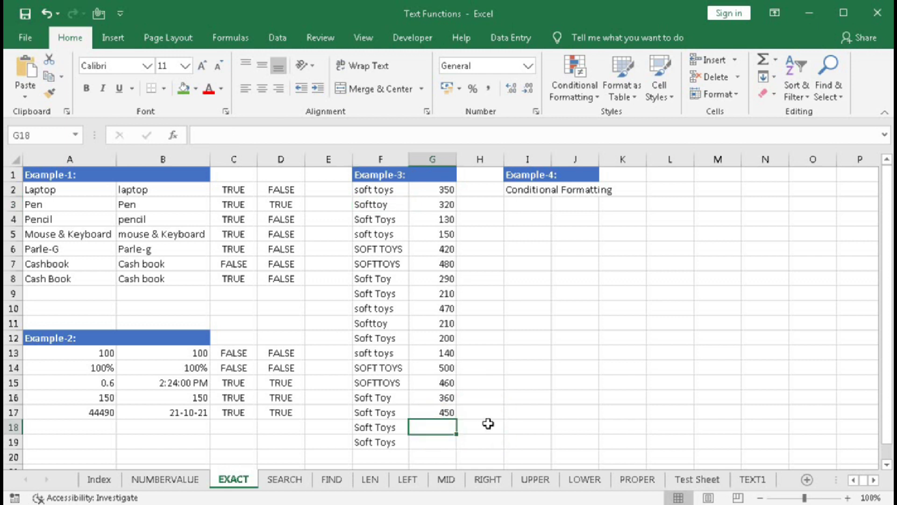
text(=)
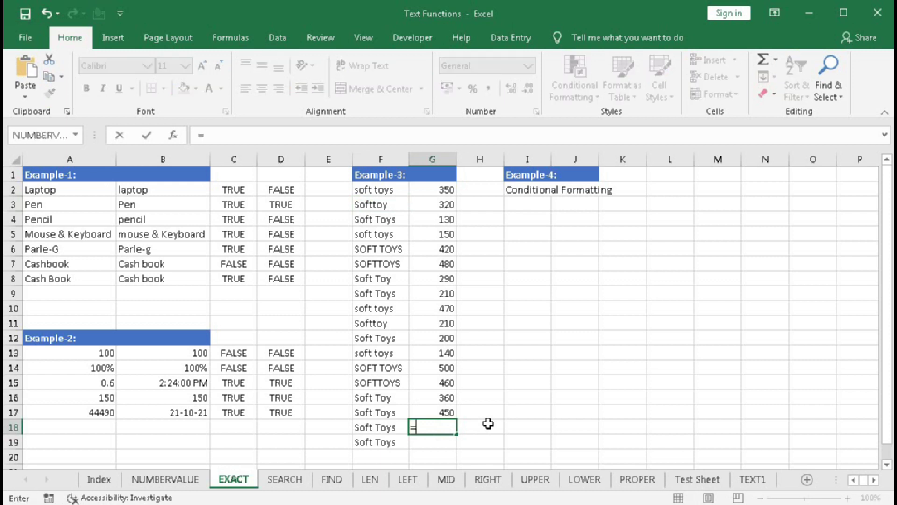
text(SUM)
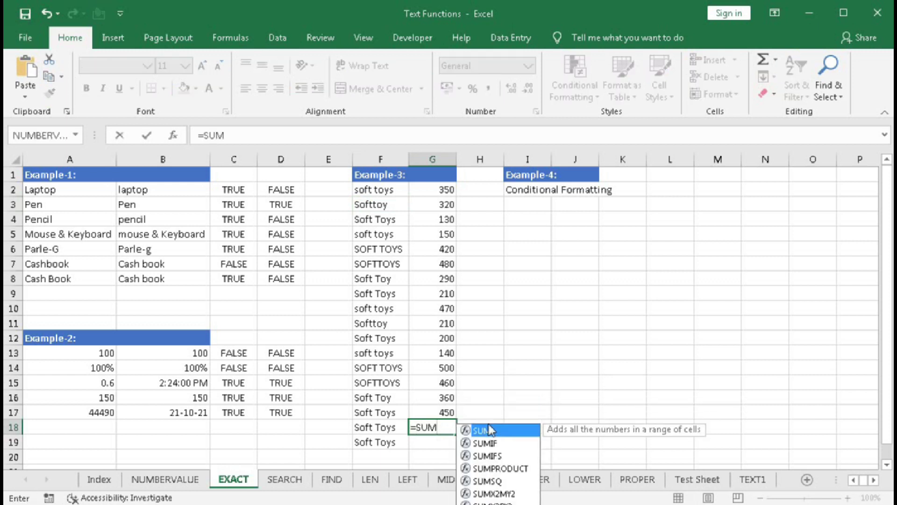
text(IF()
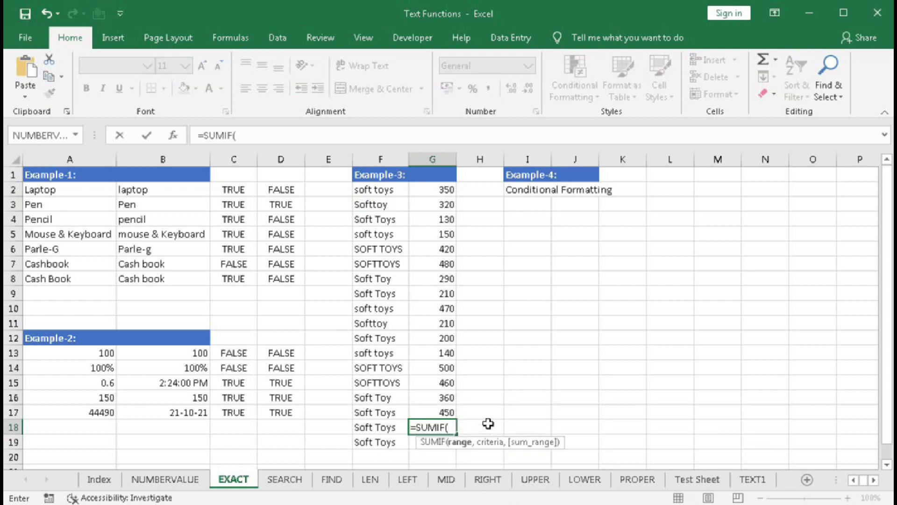
drag(374, 189, 375, 410)
text(,)
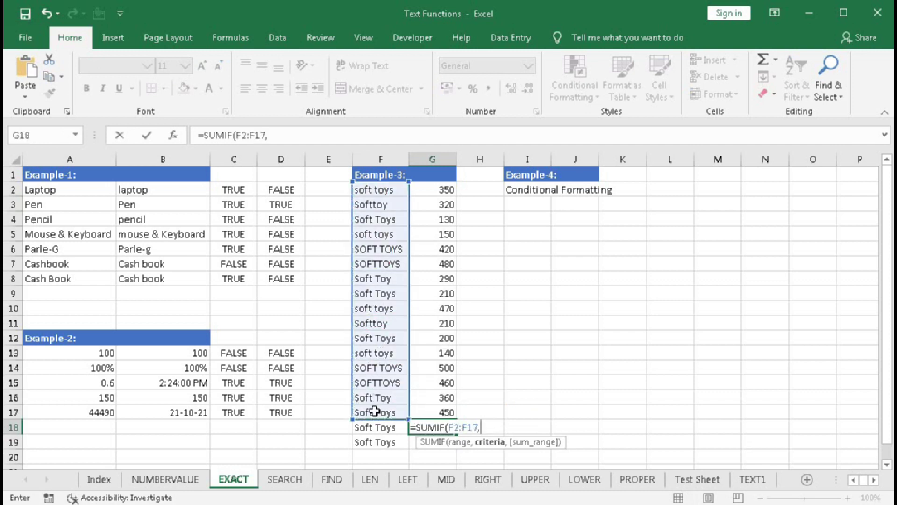
click(372, 427)
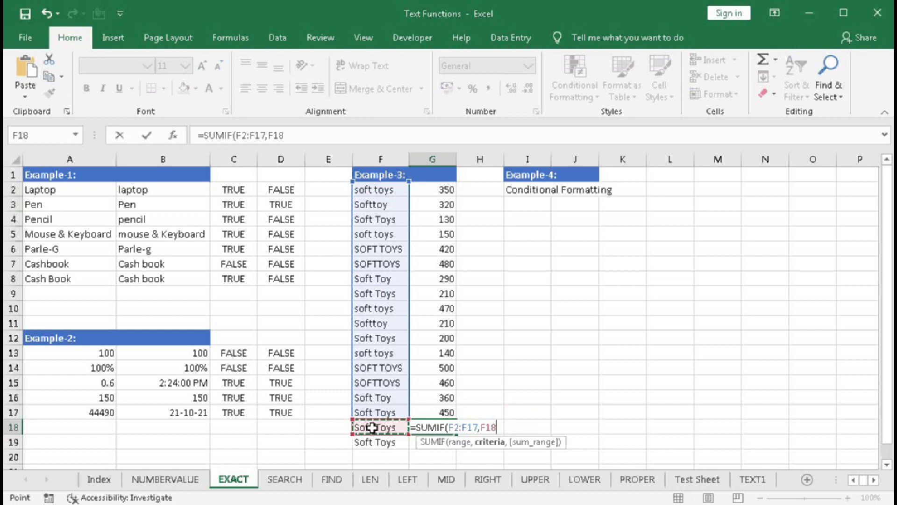
text(,)
drag(439, 189, 446, 411)
text())
key(Return)
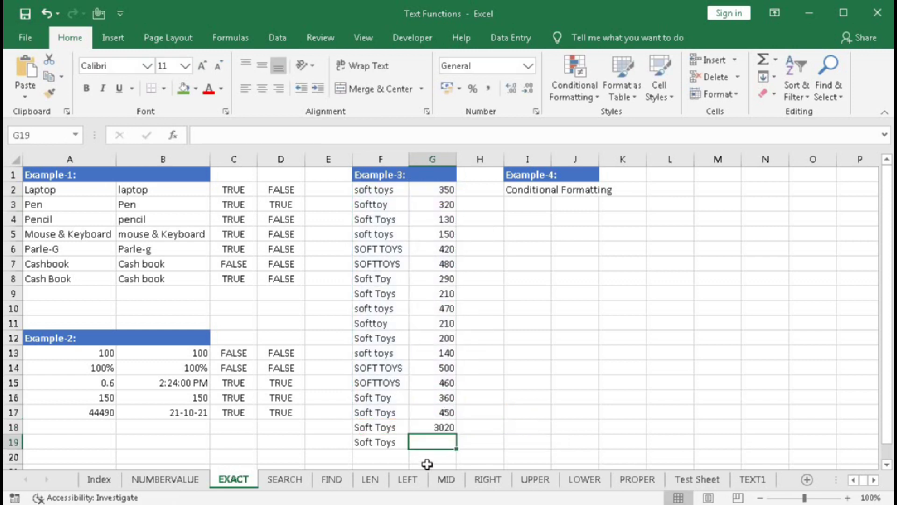
Replace the formula in G18 with =SUMPRODUCT(--(F2:F17=F18),G2:G17), entered as an array formula
click(437, 425)
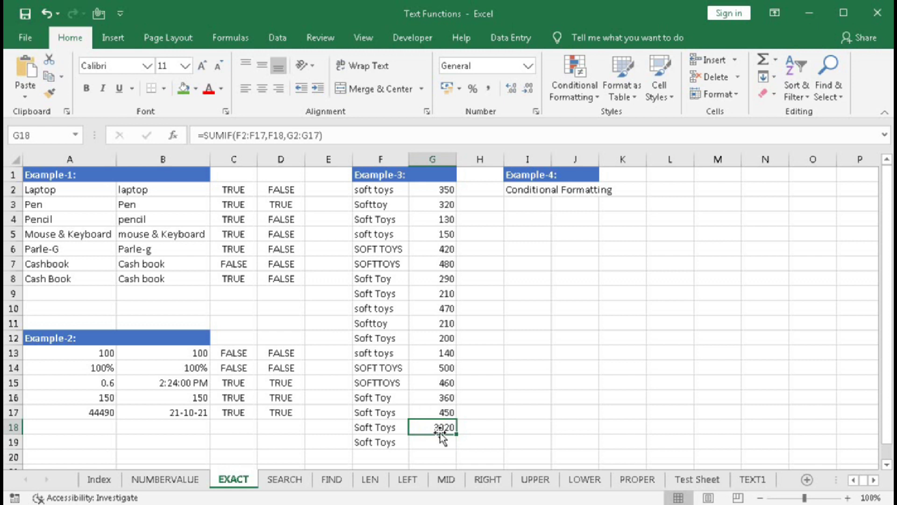
text(=SUM)
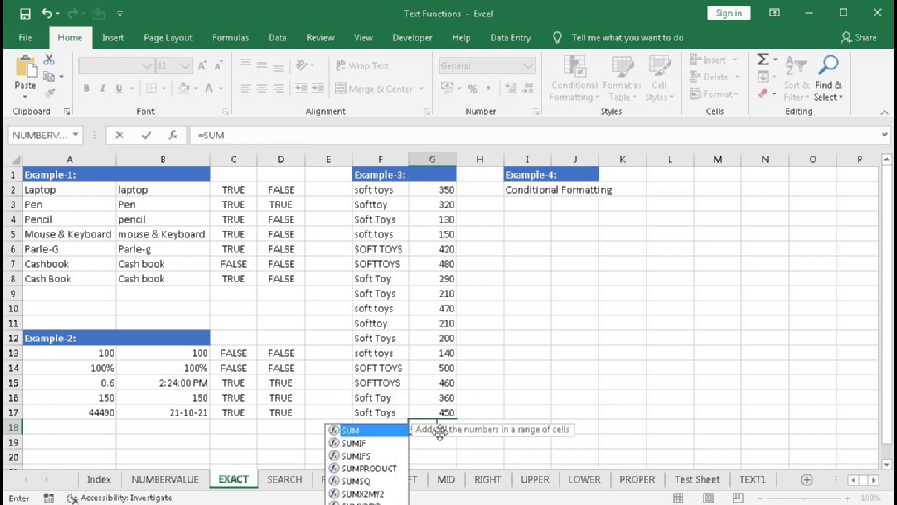
text(P)
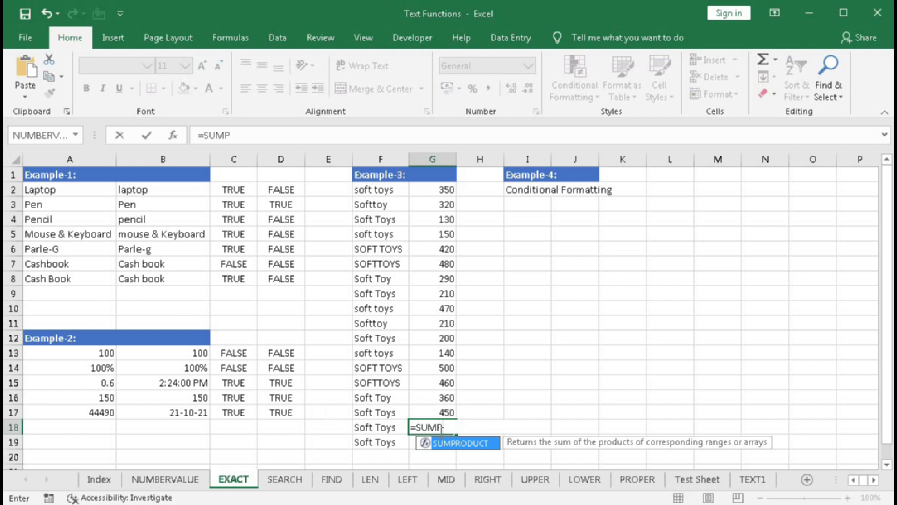
key(Tab)
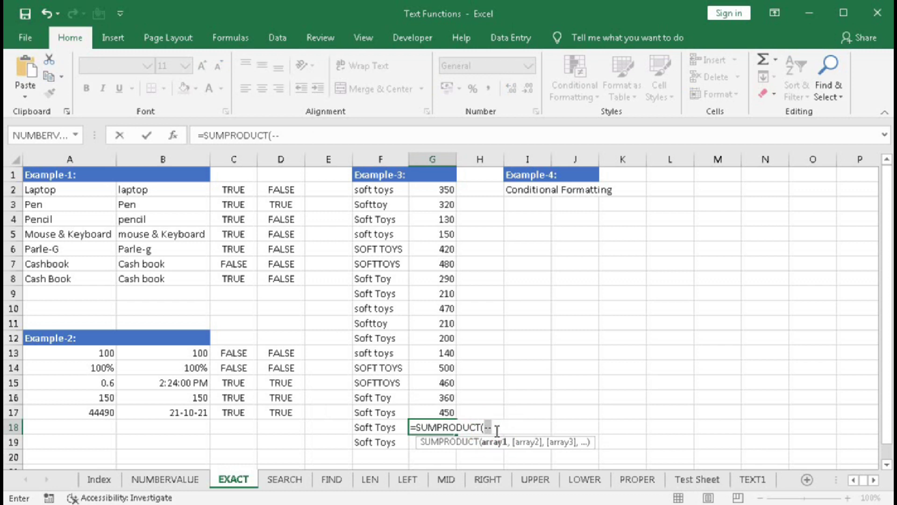
click(491, 430)
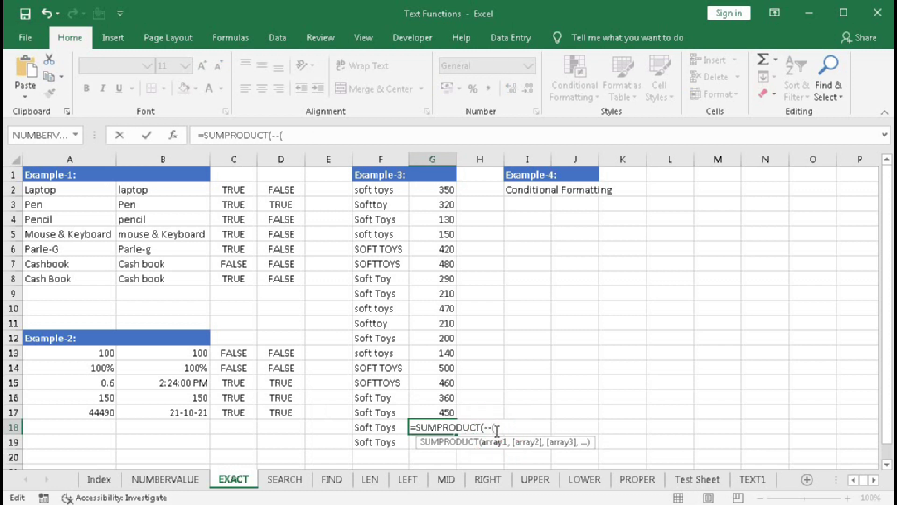
drag(378, 190, 368, 410)
text(=)
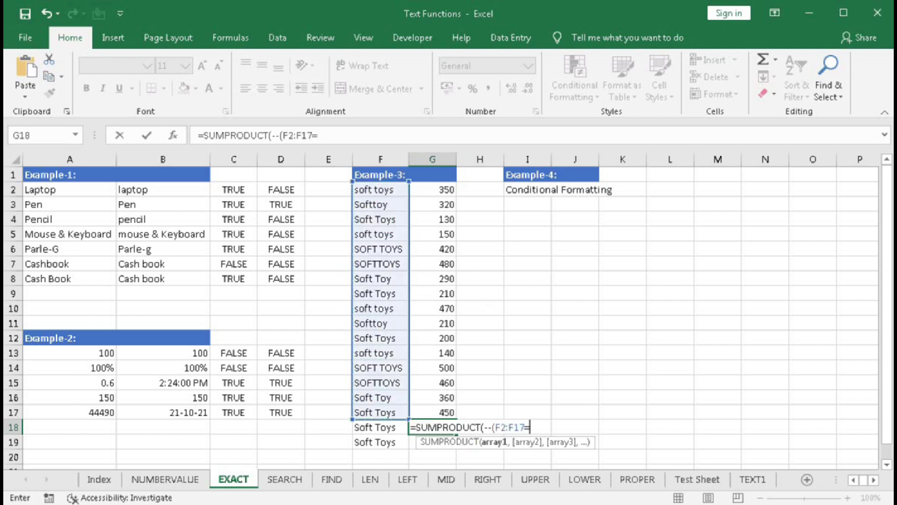
click(375, 427)
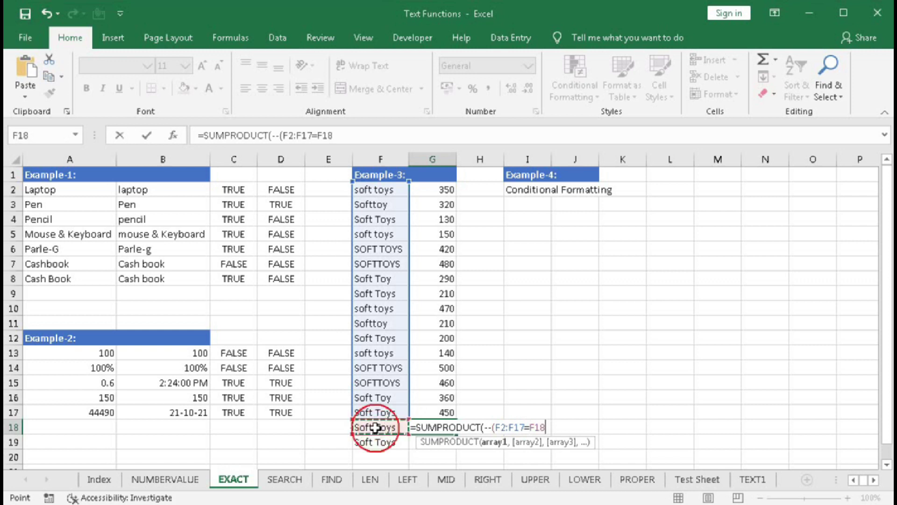
text())
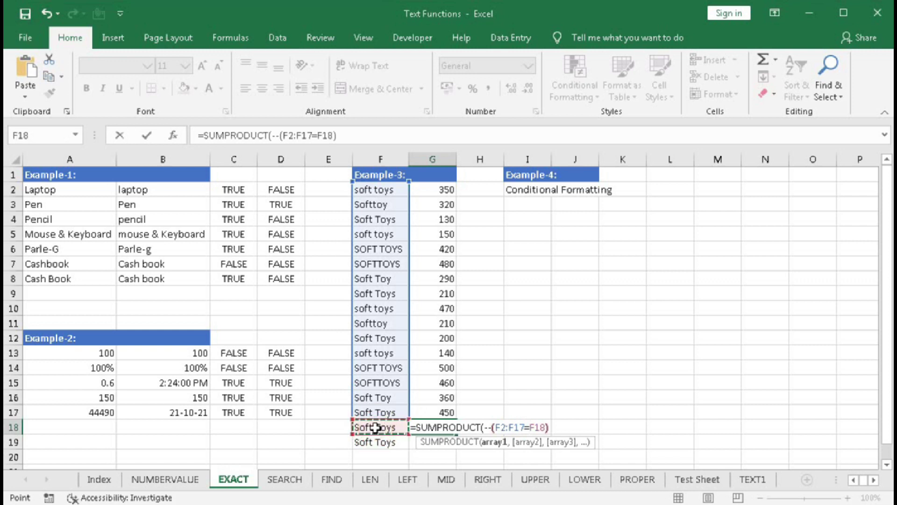
text(,)
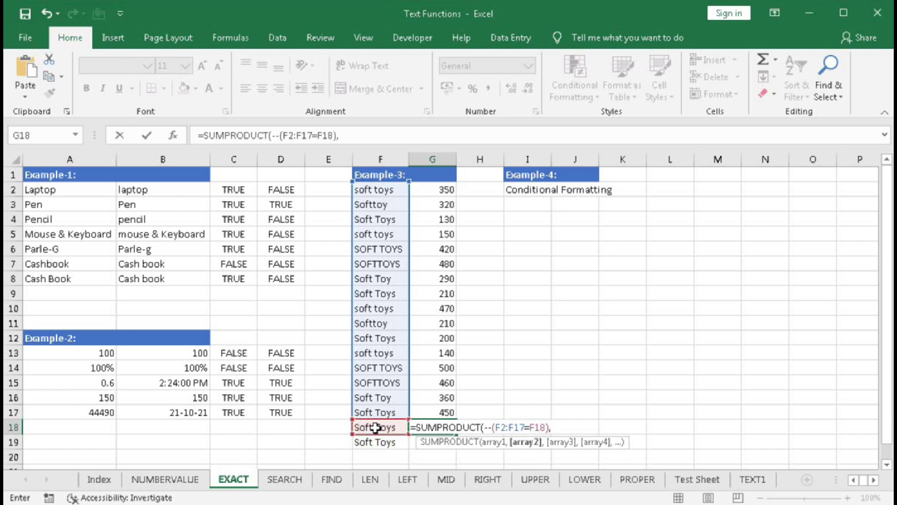
drag(437, 189, 427, 412)
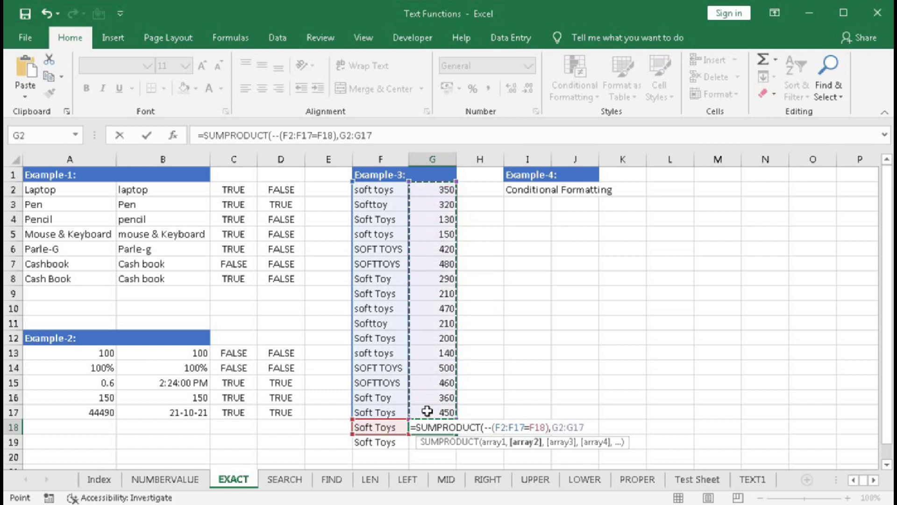
text())
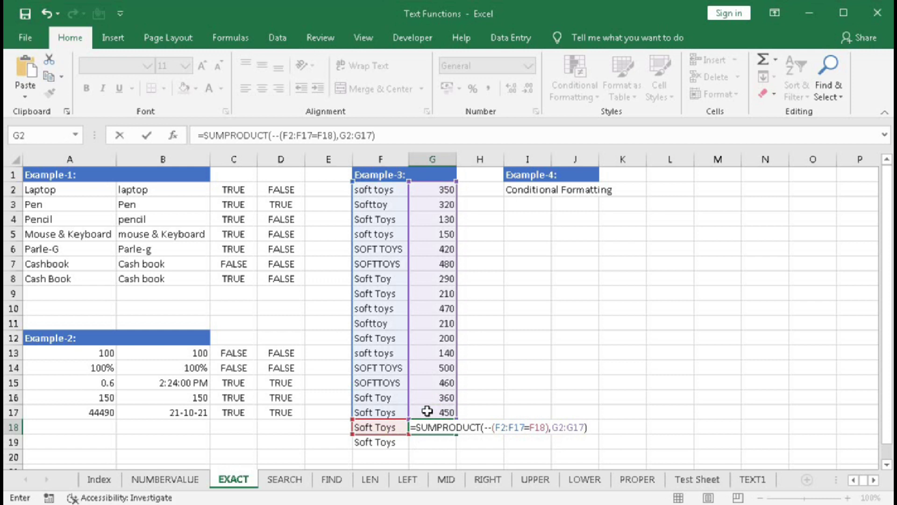
key(ctrl+shift+Return)
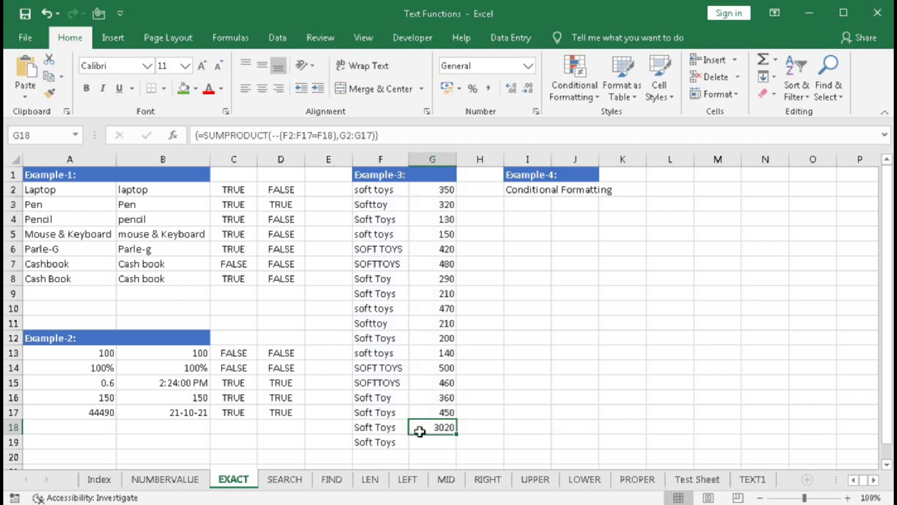
Check the G18 total by selecting the amounts of all "soft toys" spellings together: G2, G4:G6, G9:G10, G12:G14 and G17
click(432, 189)
drag(432, 219, 434, 249)
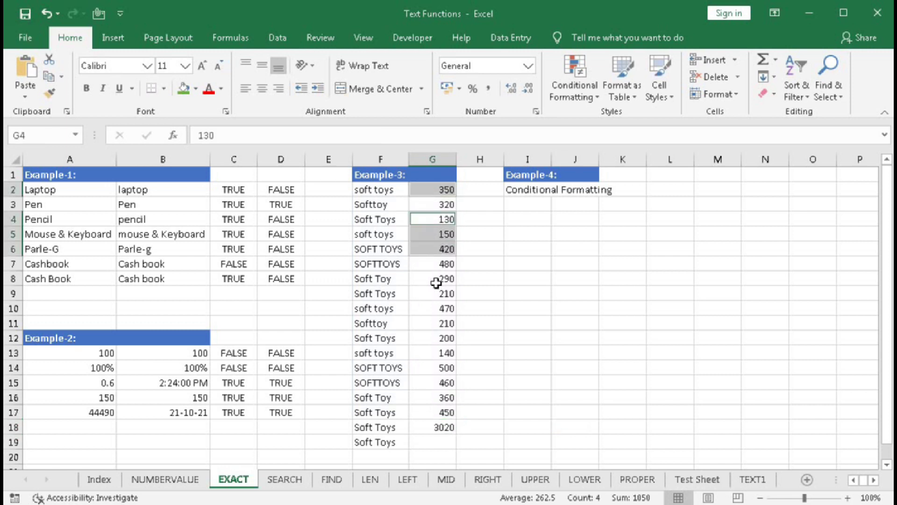
drag(432, 294, 433, 307)
drag(432, 337, 440, 369)
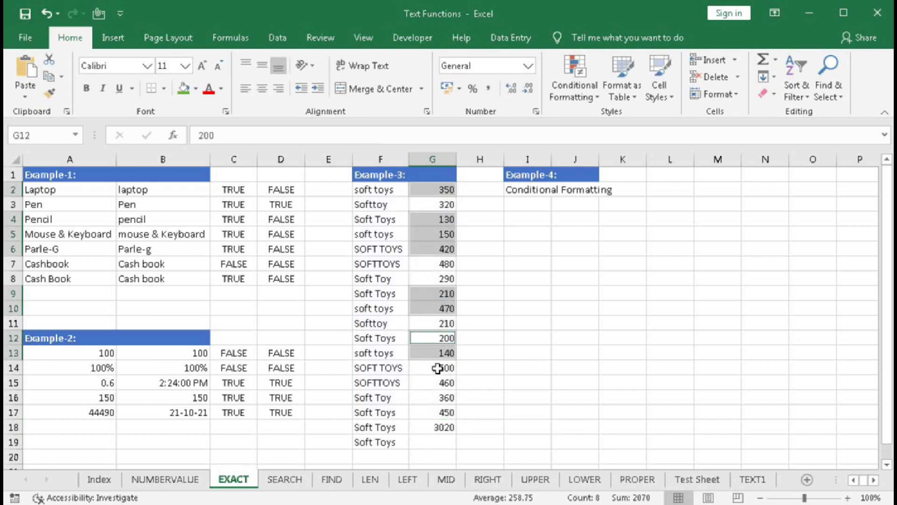
ctrl+click(430, 412)
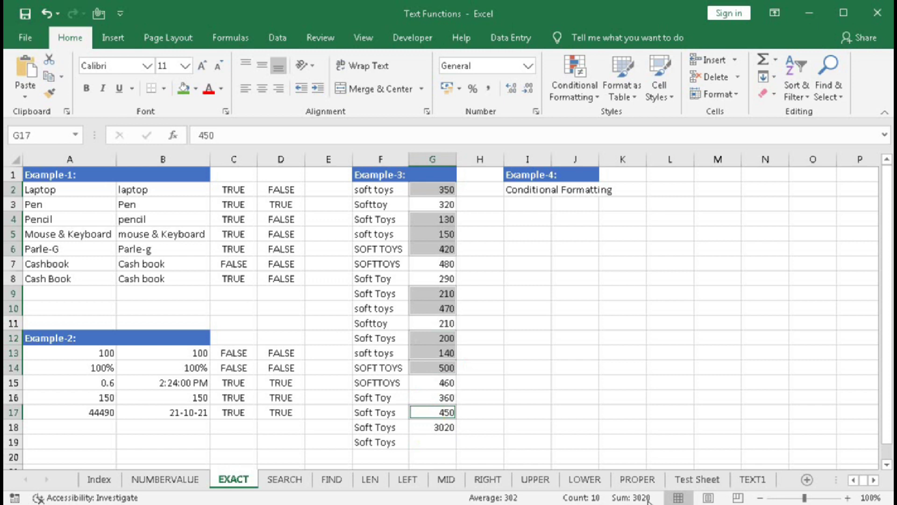
Try to enter =SUMPRODUCT(--(EXACT(F2:F17,F19),G2:G17) in cell G19 to total only amounts whose item matches F19 case-sensitively
click(429, 443)
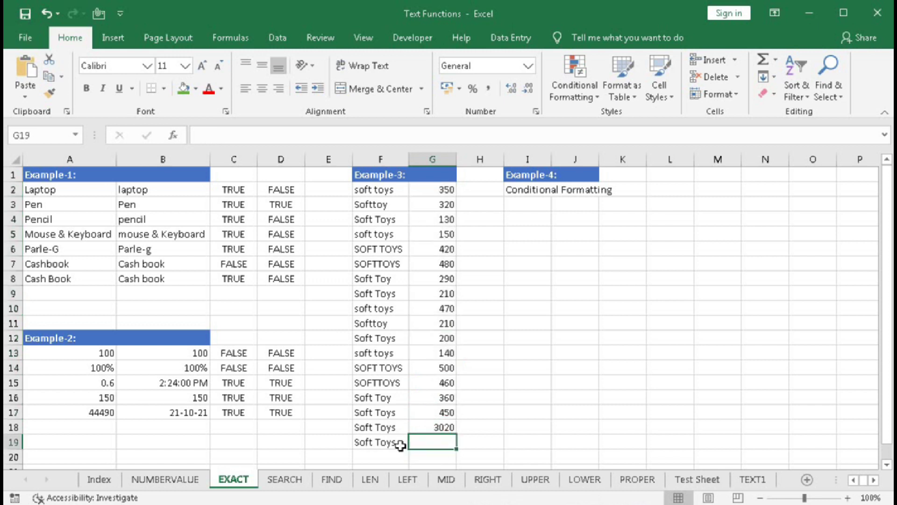
click(430, 440)
text(=)
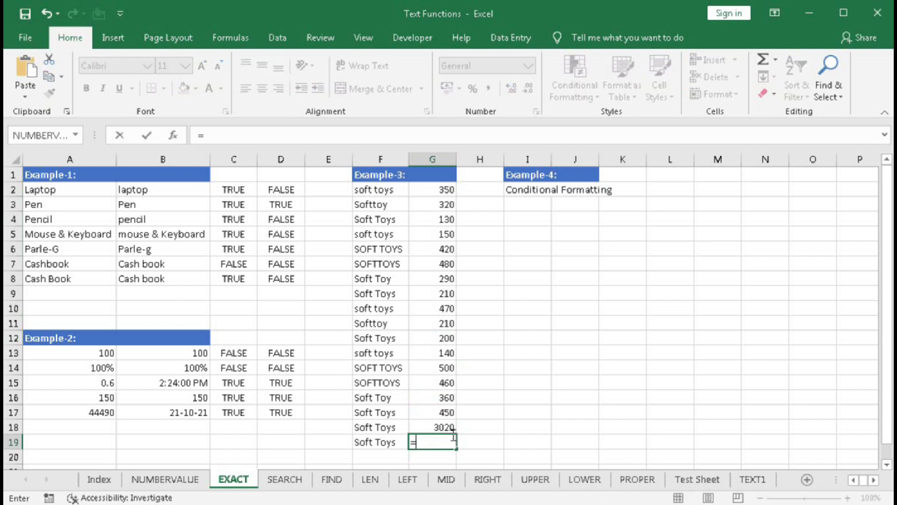
text(SUM)
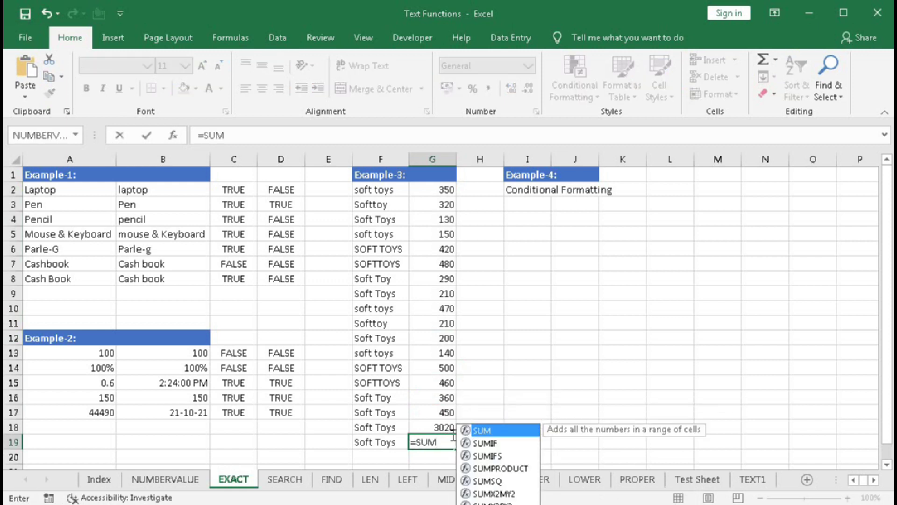
text(P)
key(Tab)
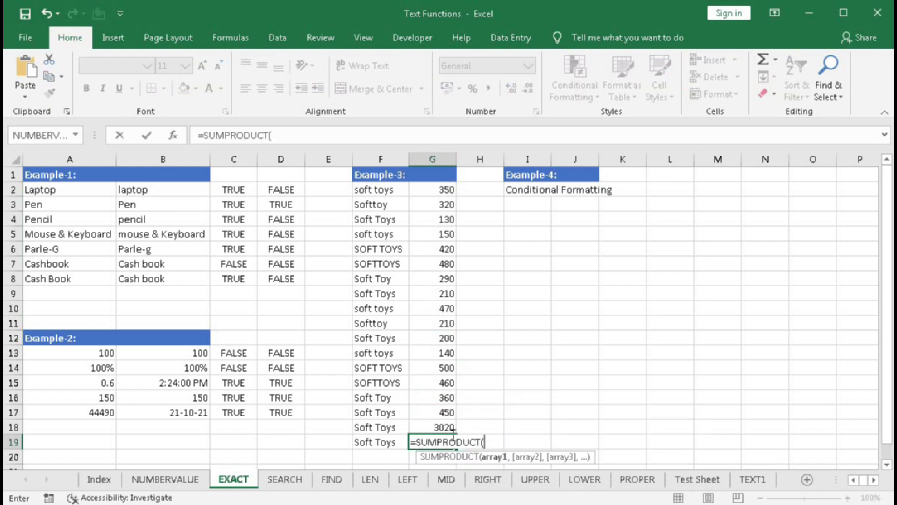
text(--()
text(EXACT()
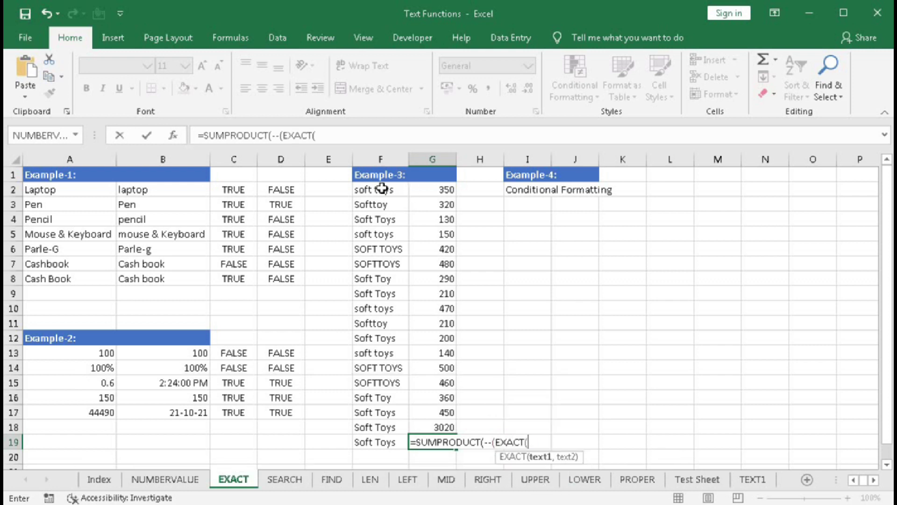
drag(381, 189, 379, 413)
text(,)
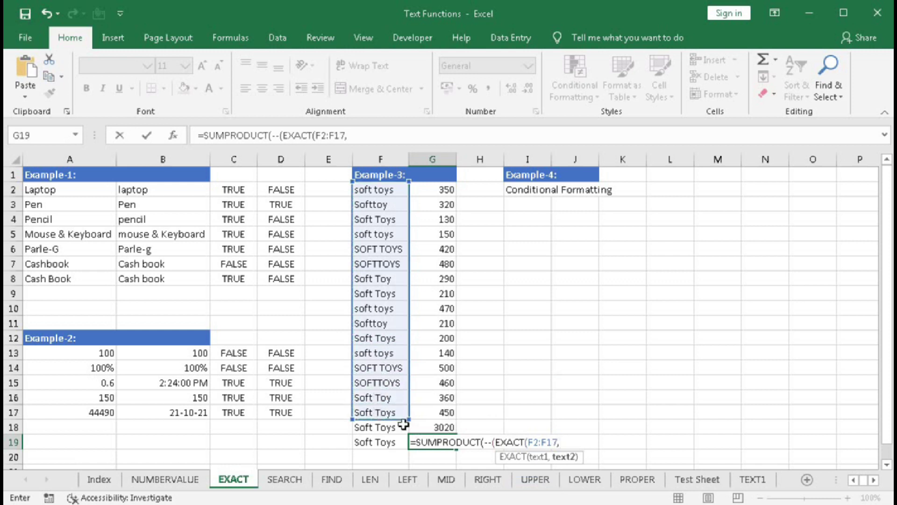
click(382, 442)
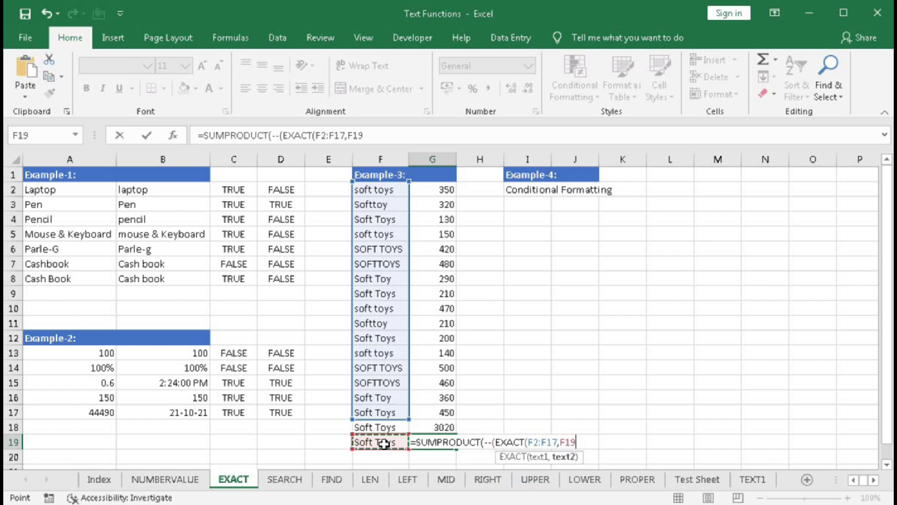
text(),)
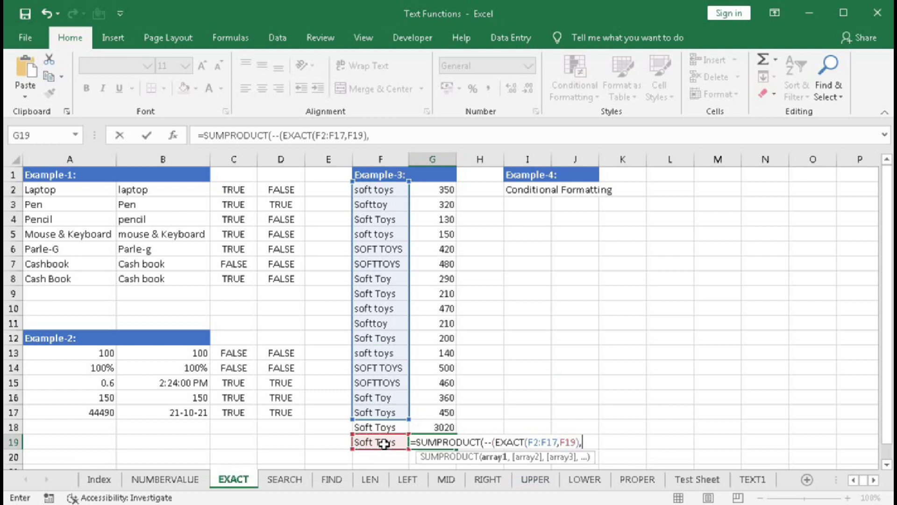
drag(440, 191, 427, 414)
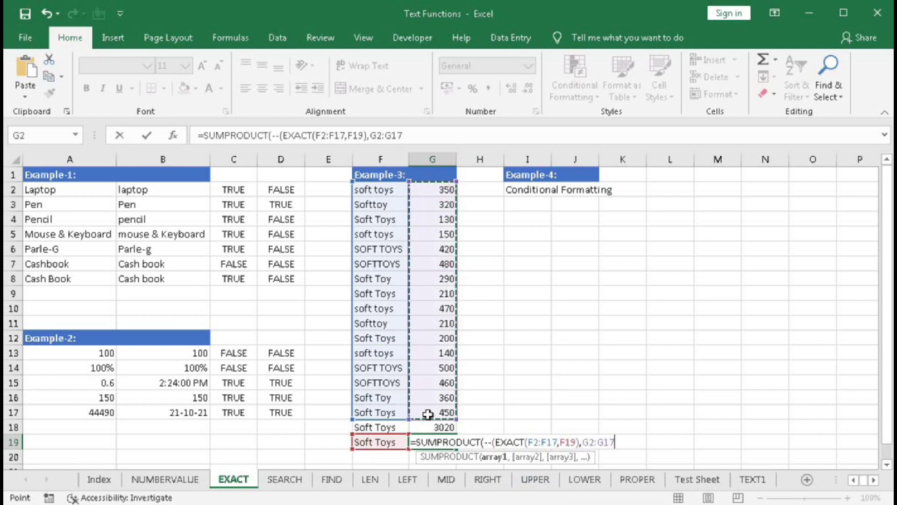
text())
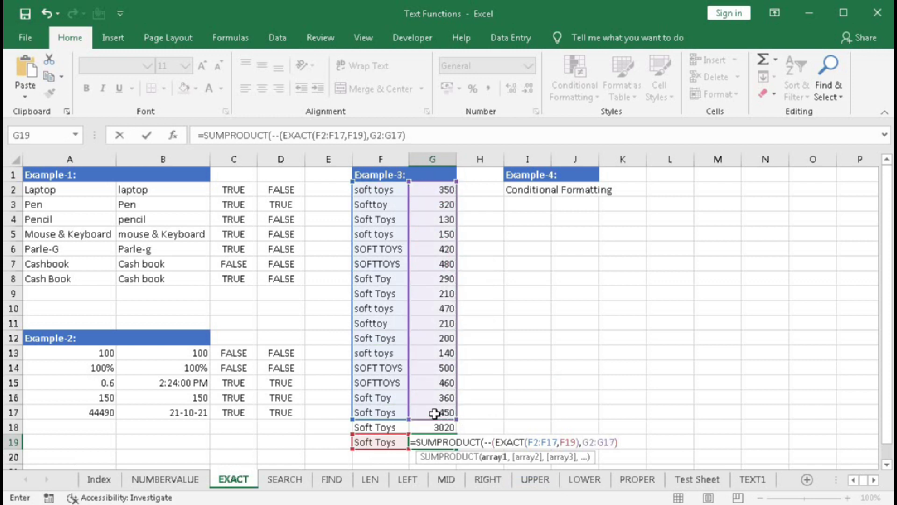
key(Return)
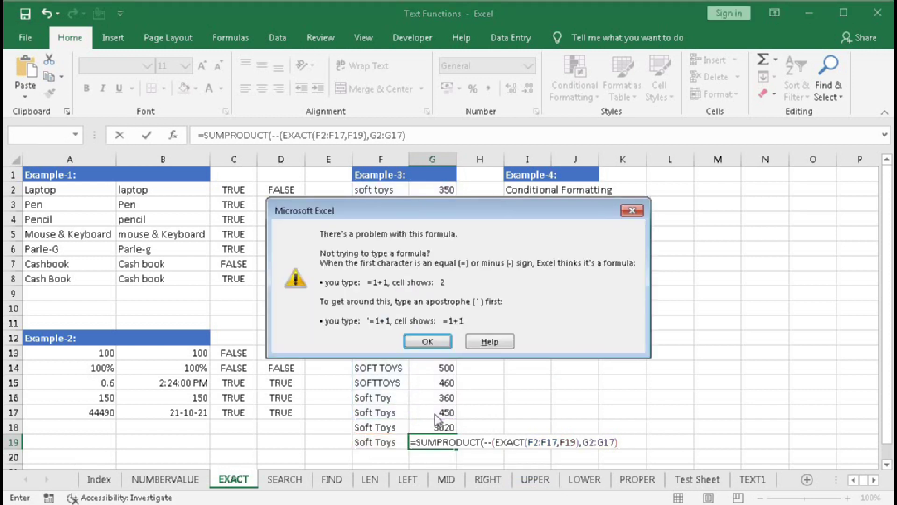
key(Return)
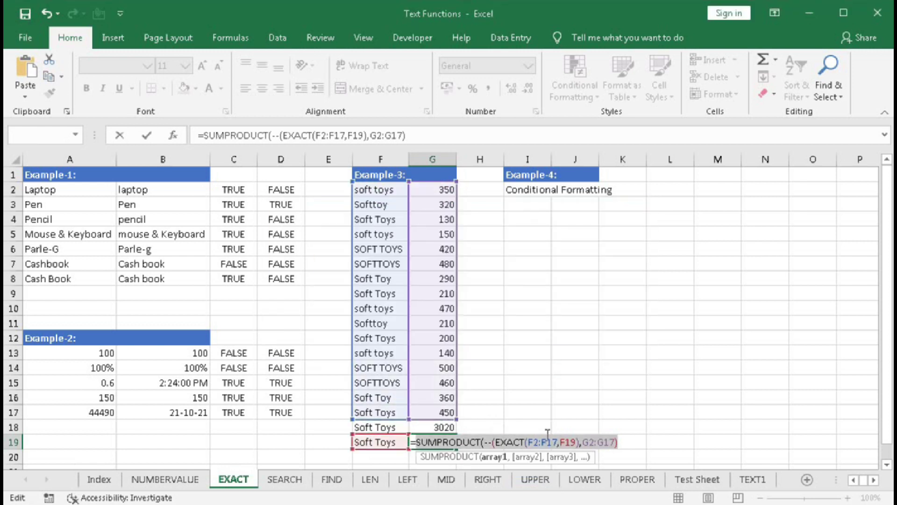
Correct the G19 formula to =SUMPRODUCT(--(EXACT(F2:F17,F19)),G2:G17) and enter it as an array formula
click(576, 441)
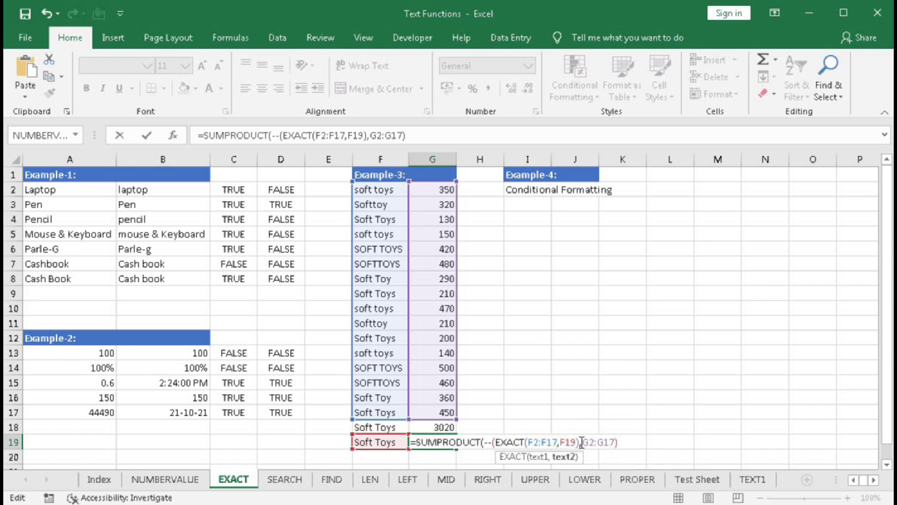
text())
key(ctrl+shift+Return)
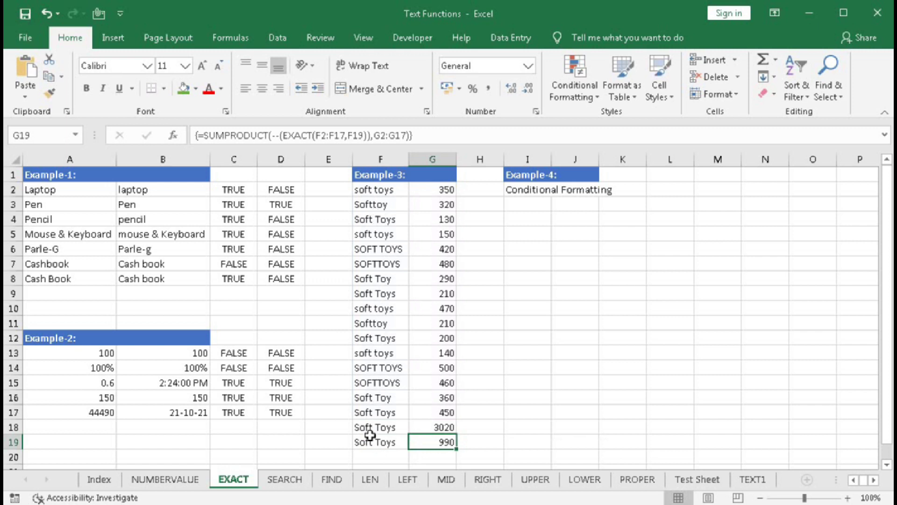
Start a new conditional formatting rule for F2:F17 that uses a formula to determine which cells to format
click(521, 190)
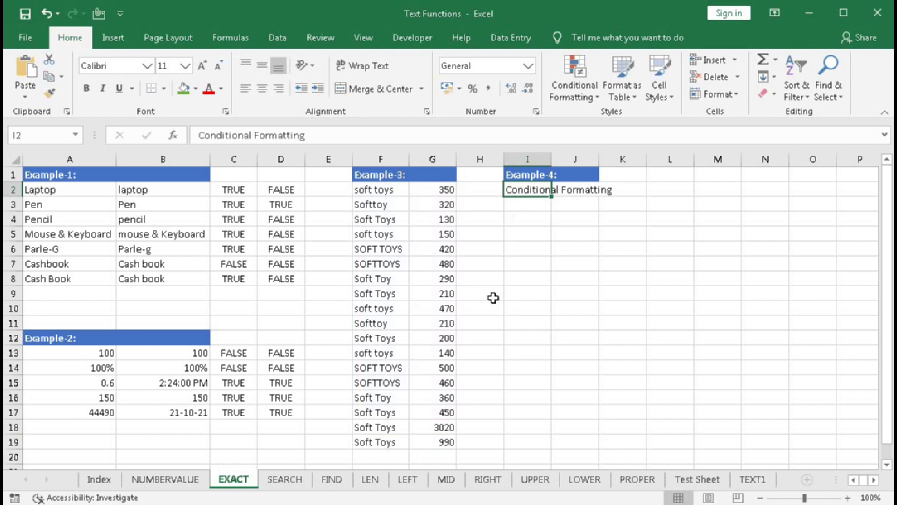
drag(387, 191, 386, 411)
click(575, 89)
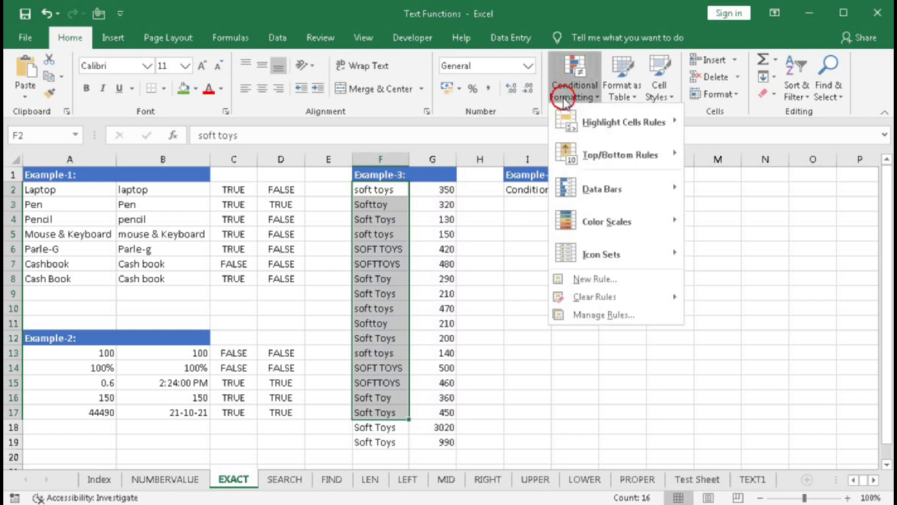
click(606, 279)
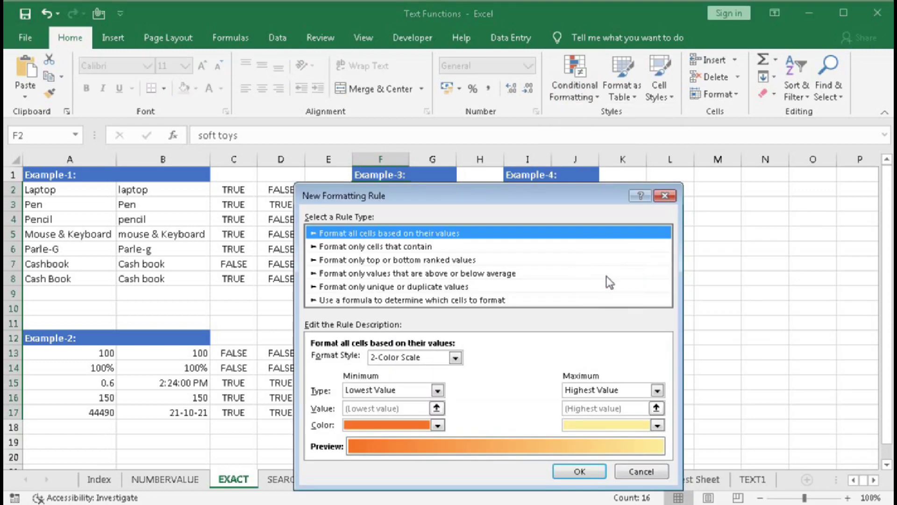
drag(543, 186, 682, 103)
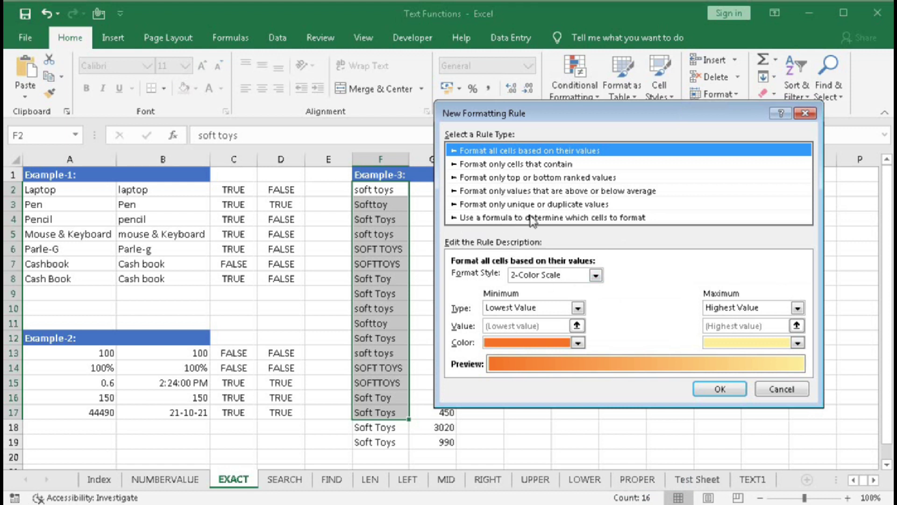
click(575, 218)
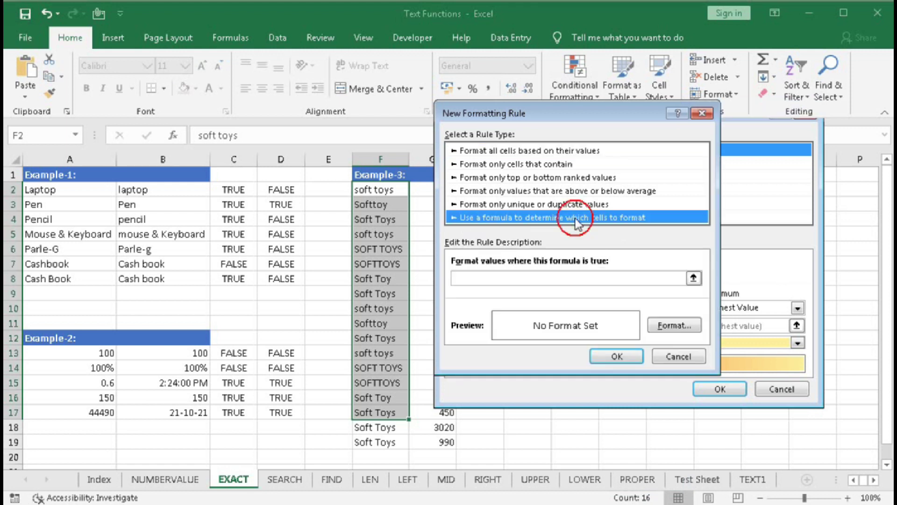
click(466, 277)
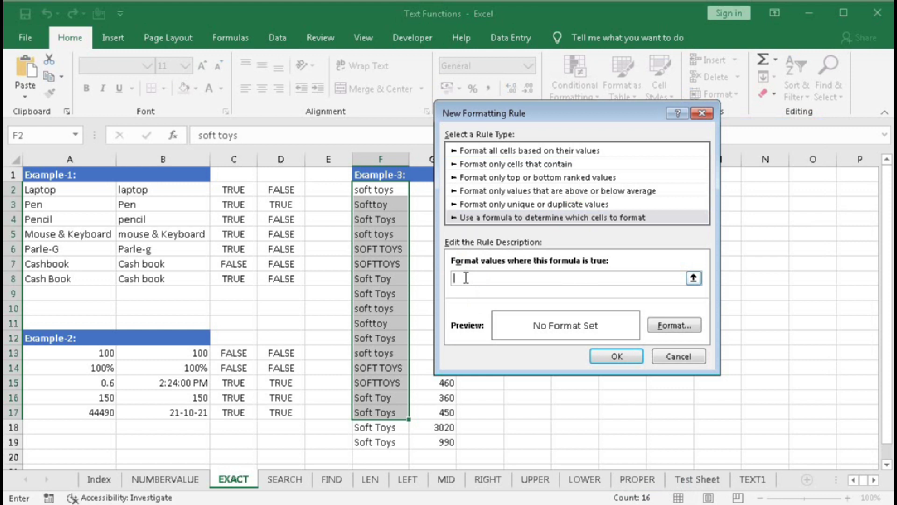
Set the rule's formula to =EXACT(F2,$F$18), with F2 as a relative and F18 as an absolute reference
text(=EXACT()
click(386, 188)
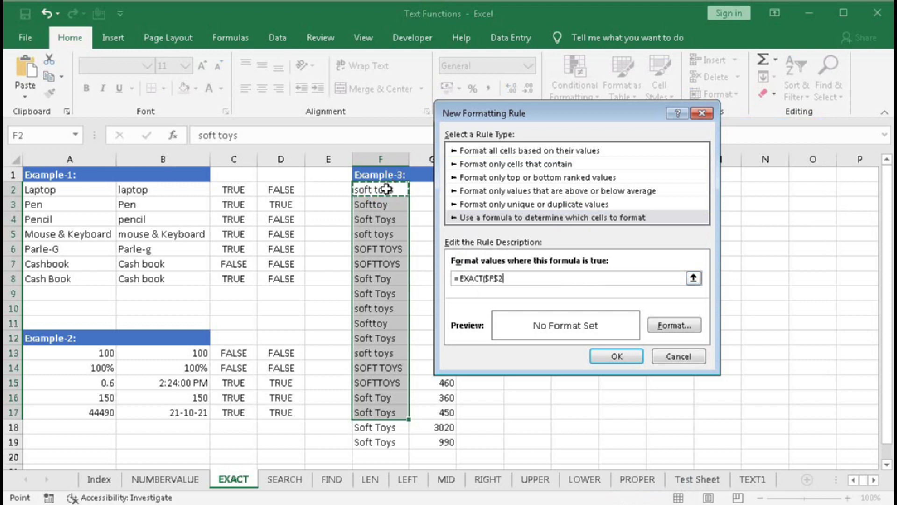
key(F4)
key(F4)
text(,)
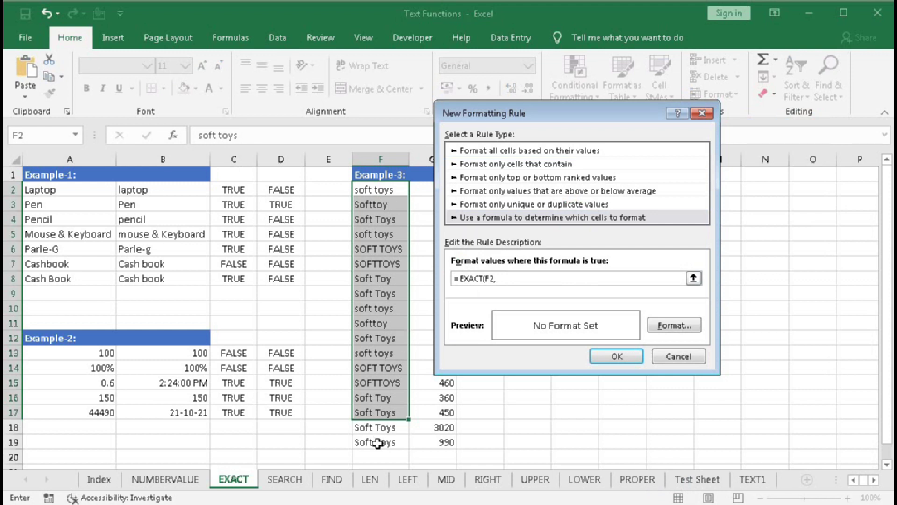
click(374, 427)
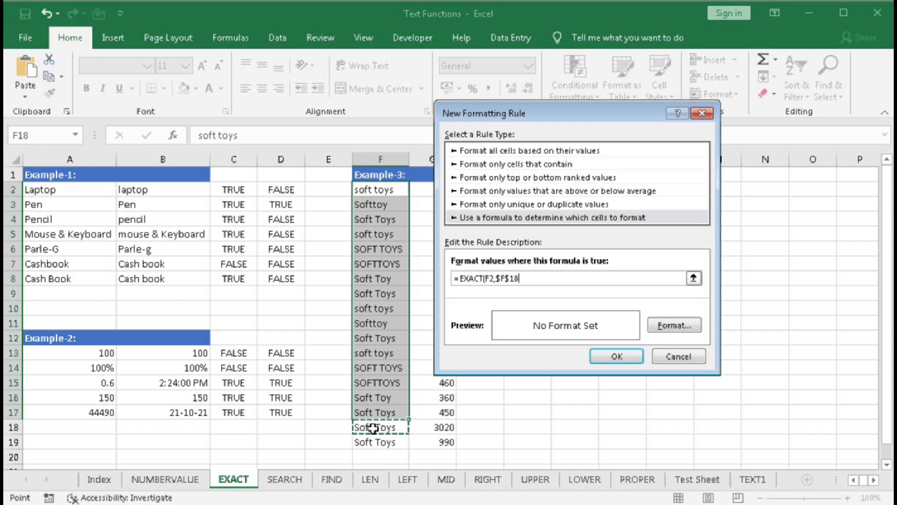
text())
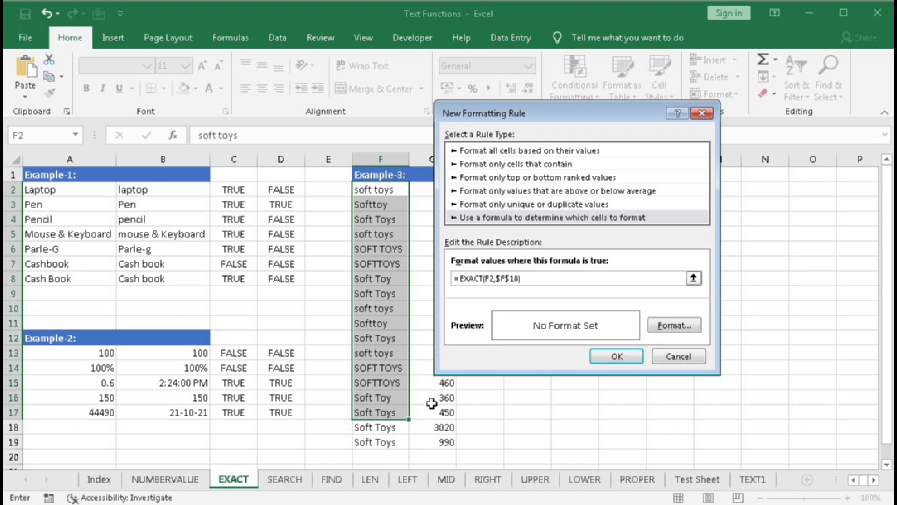
Give the rule a green background fill and apply it to the selected item names
click(674, 325)
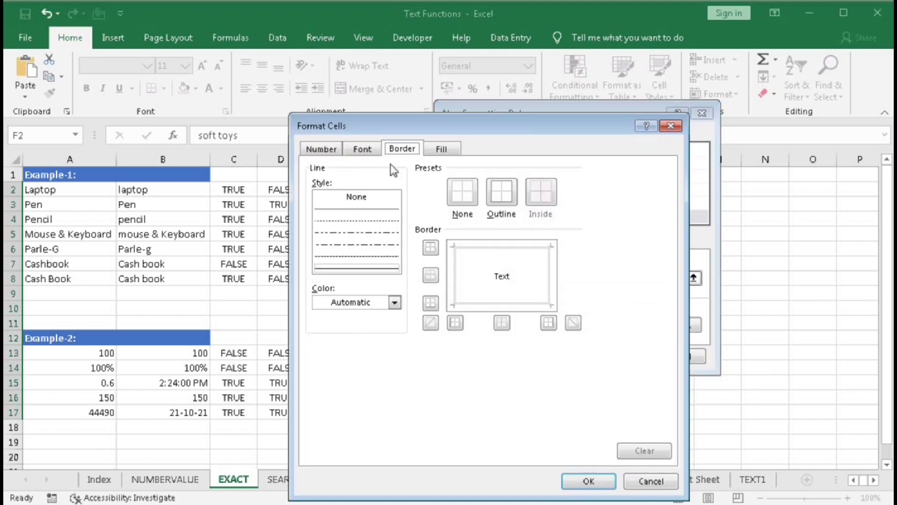
click(442, 148)
click(439, 202)
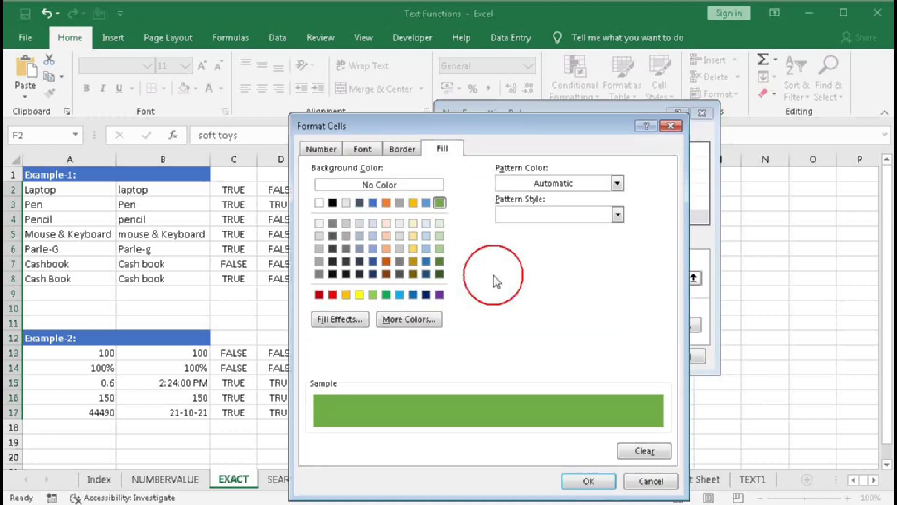
click(589, 482)
click(617, 358)
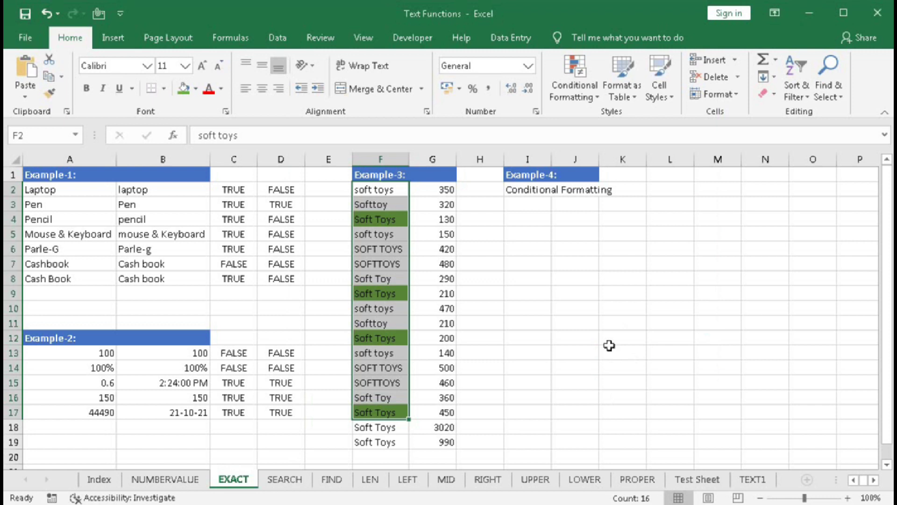
Compare the green-highlighted item names in F4, F9, F12 and F17 with the criterion text in F18
click(596, 326)
click(382, 221)
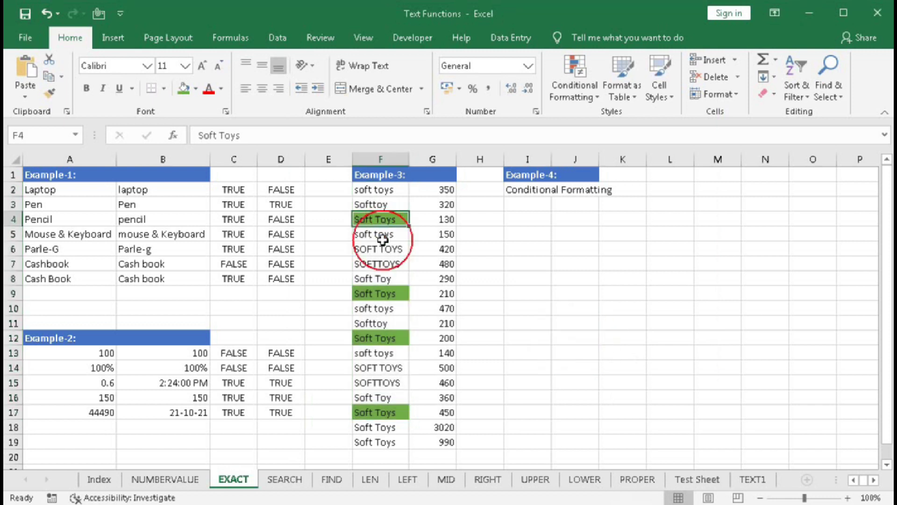
click(380, 293)
click(379, 338)
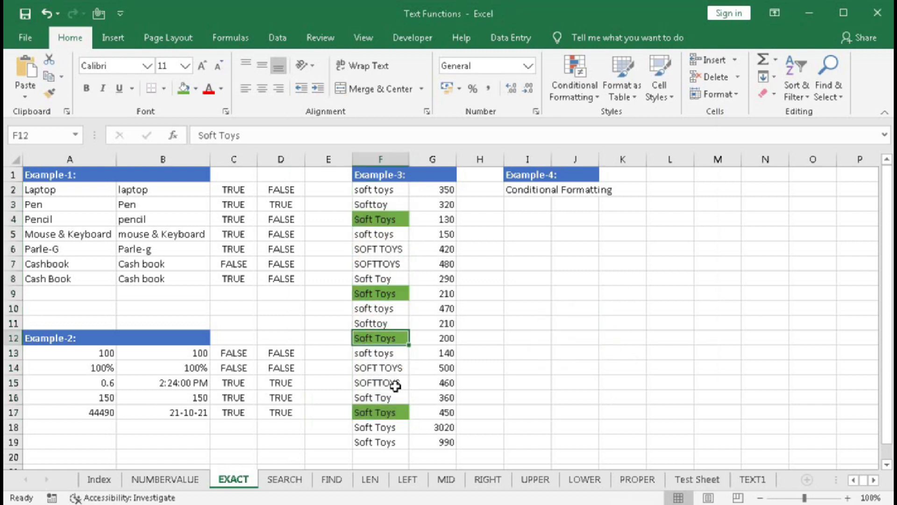
click(394, 411)
click(381, 429)
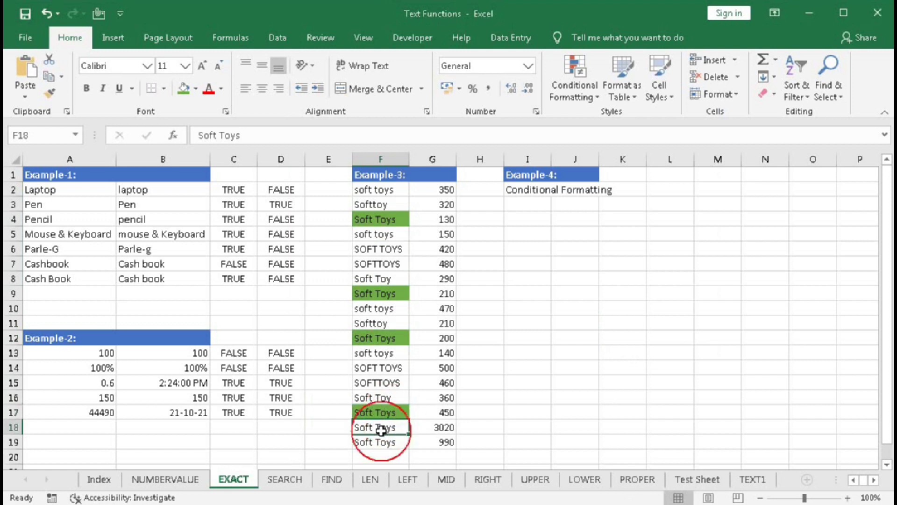
Check the G19 total by selecting the amounts of the highlighted items together: G4, G9, G12 and G17
click(437, 221)
ctrl+click(436, 293)
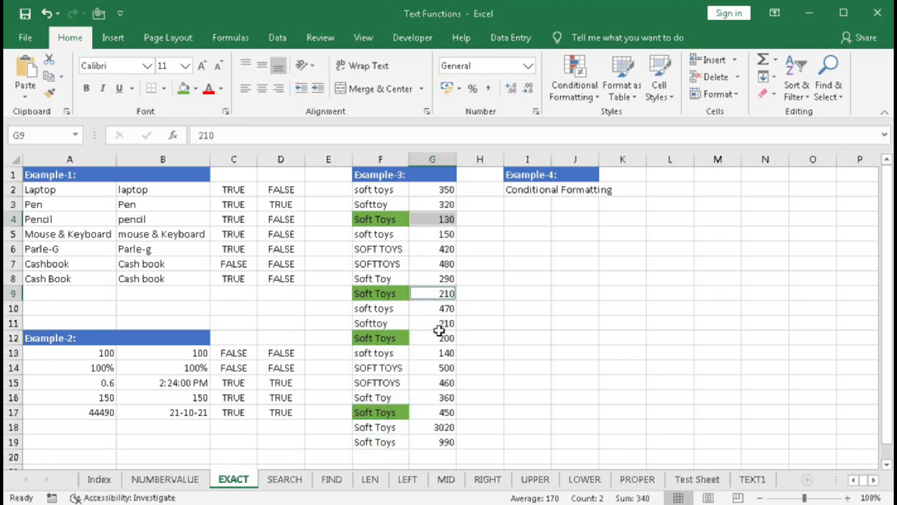
ctrl+click(439, 337)
ctrl+click(439, 412)
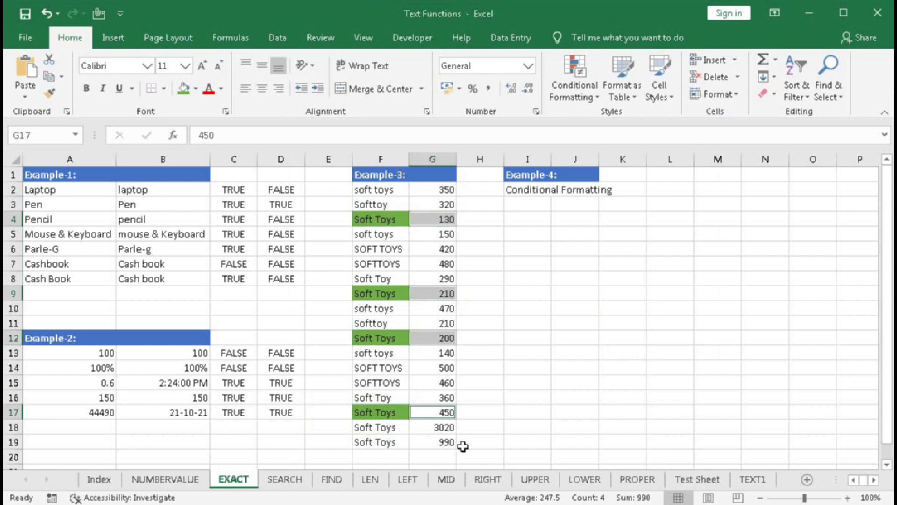
click(521, 340)
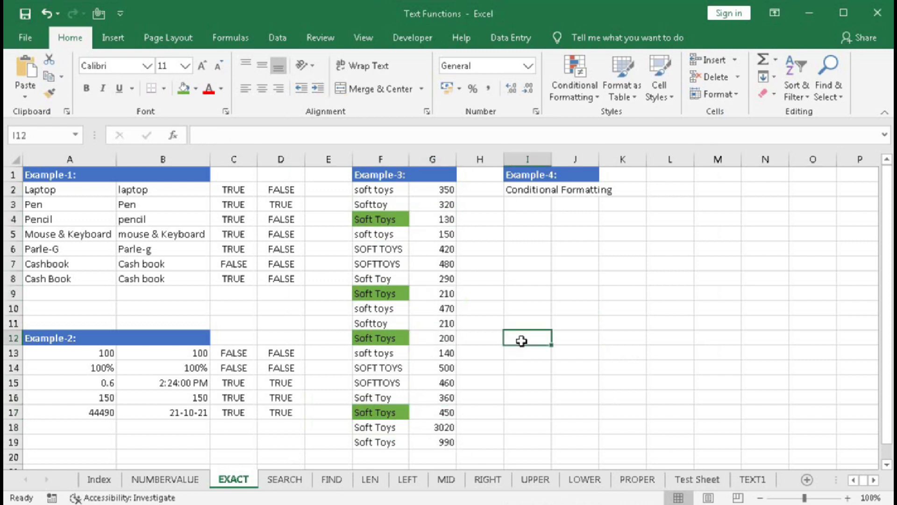